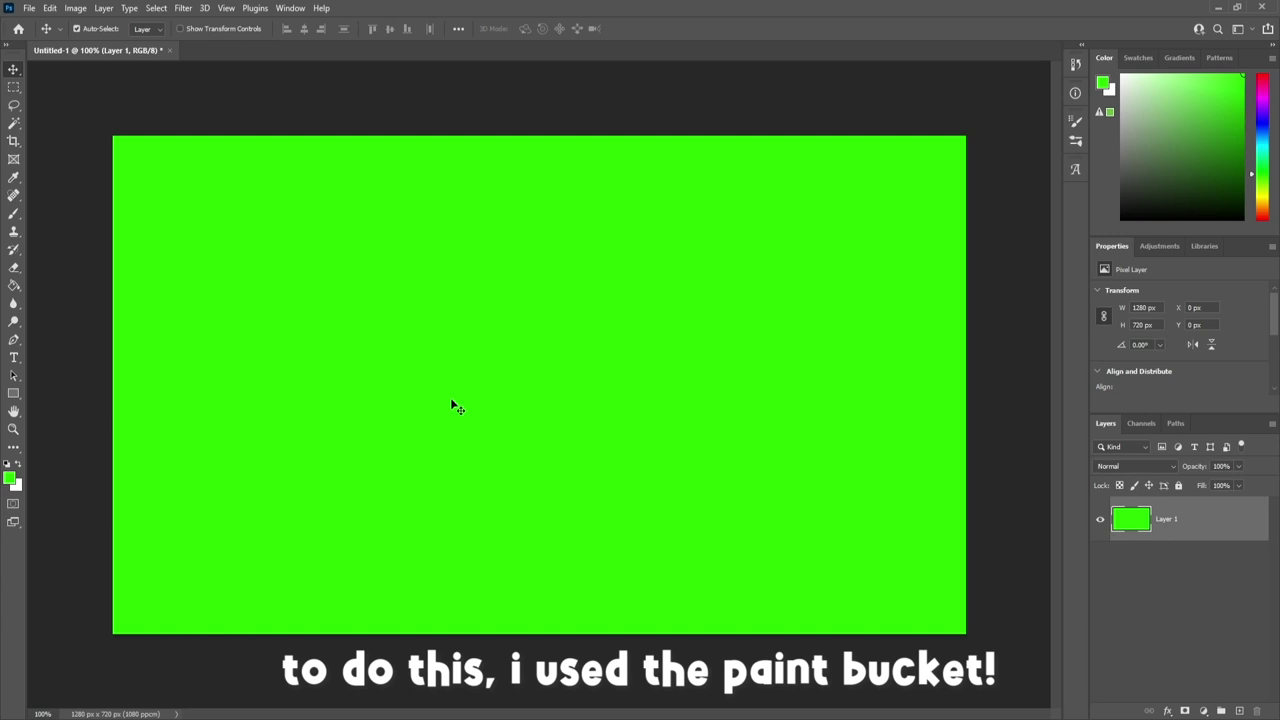
Step: Add the text "astra" as a new text layer over the green background
key("t")
left_click(464, 257)
type("astra")
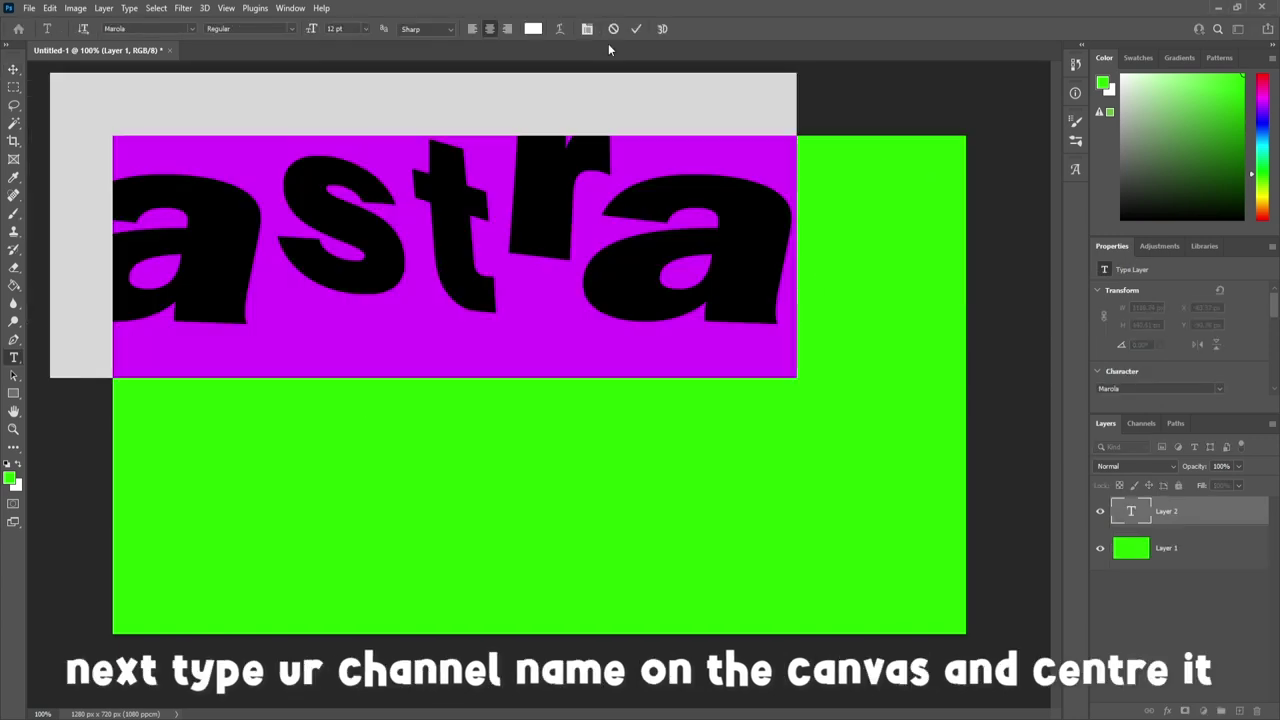
left_click(636, 28)
Step: Scale the "astra" text down to about 41% and centre it near the top of the canvas
key("ctrl+t")
left_click_drag(49, 71, 257, 243)
left_click_drag(413, 318, 533, 268)
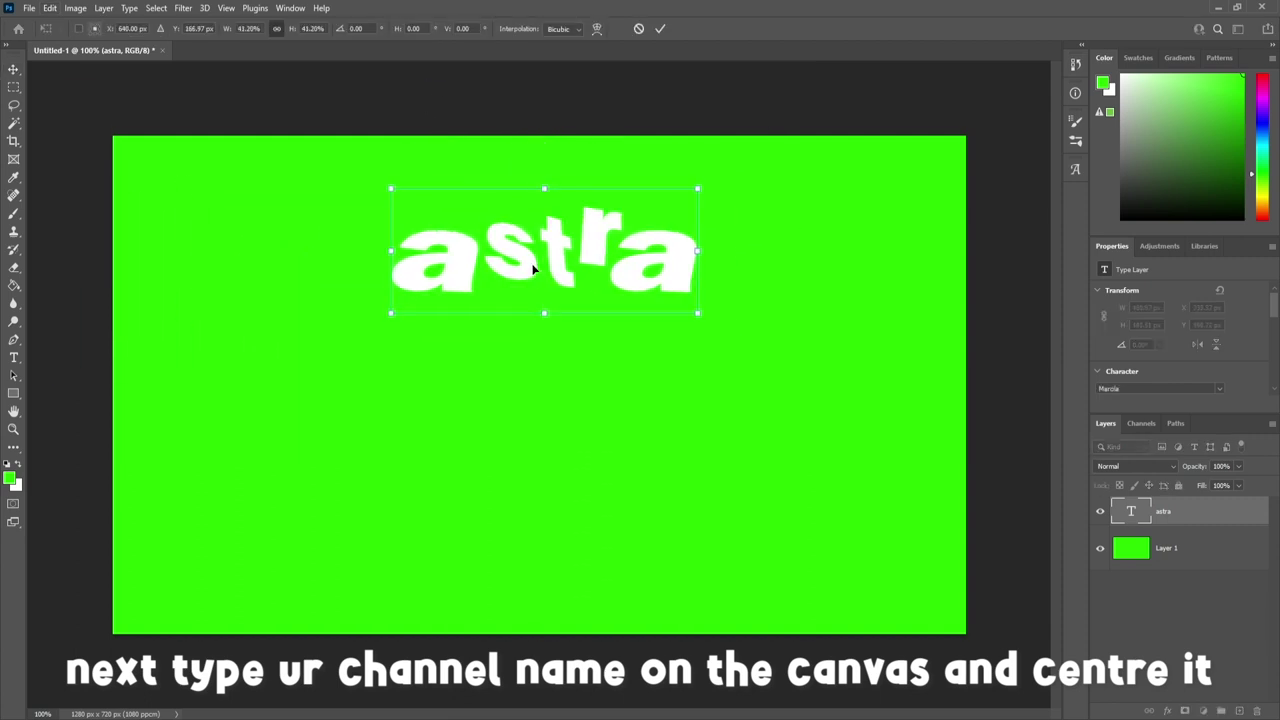
key("Return")
Step: Change the font of the "astra" title text to a 04b font
double_click(582, 244)
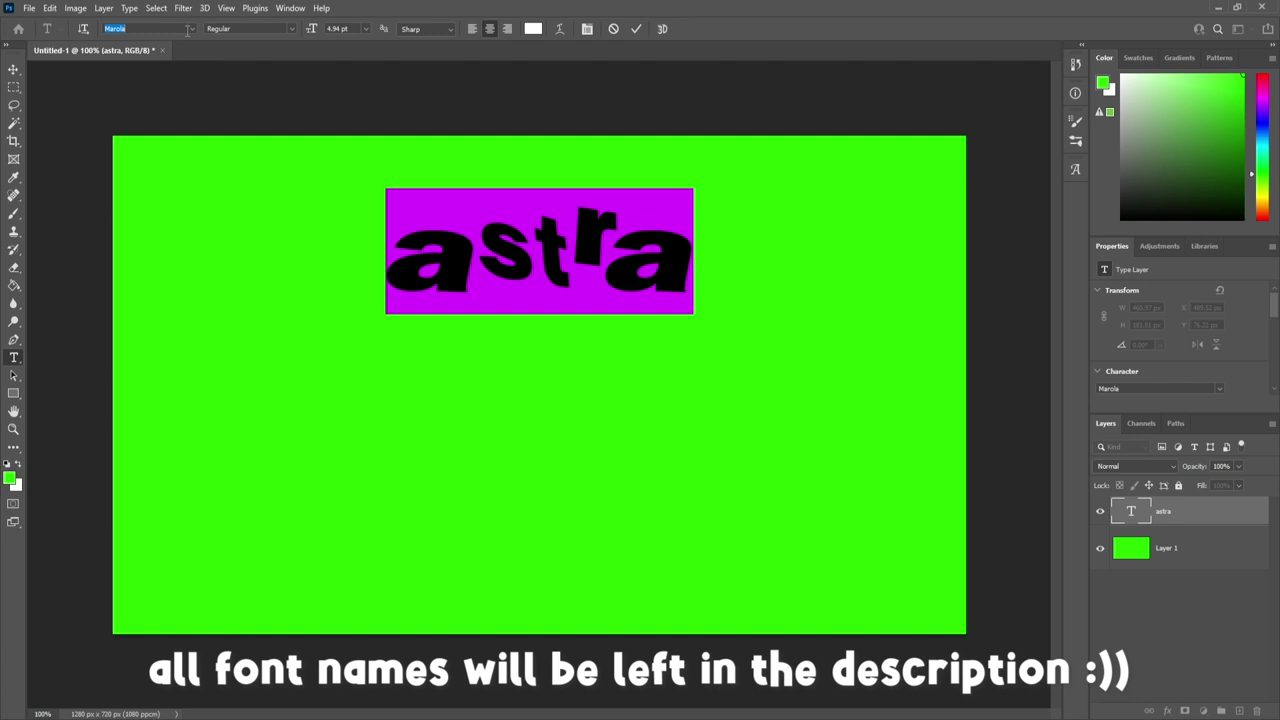
type("04b")
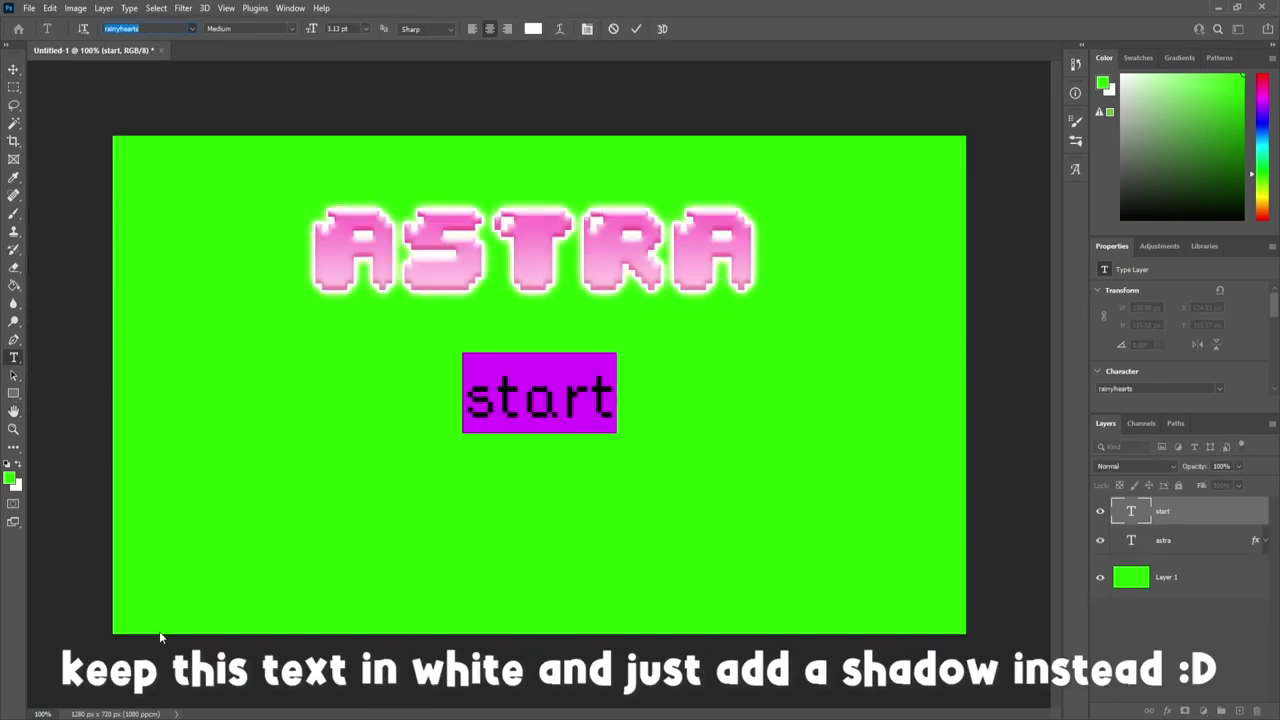
Step: Add "settings" as a second line below "start" in the menu text
left_click(604, 393)
key("Return")
type("settings")
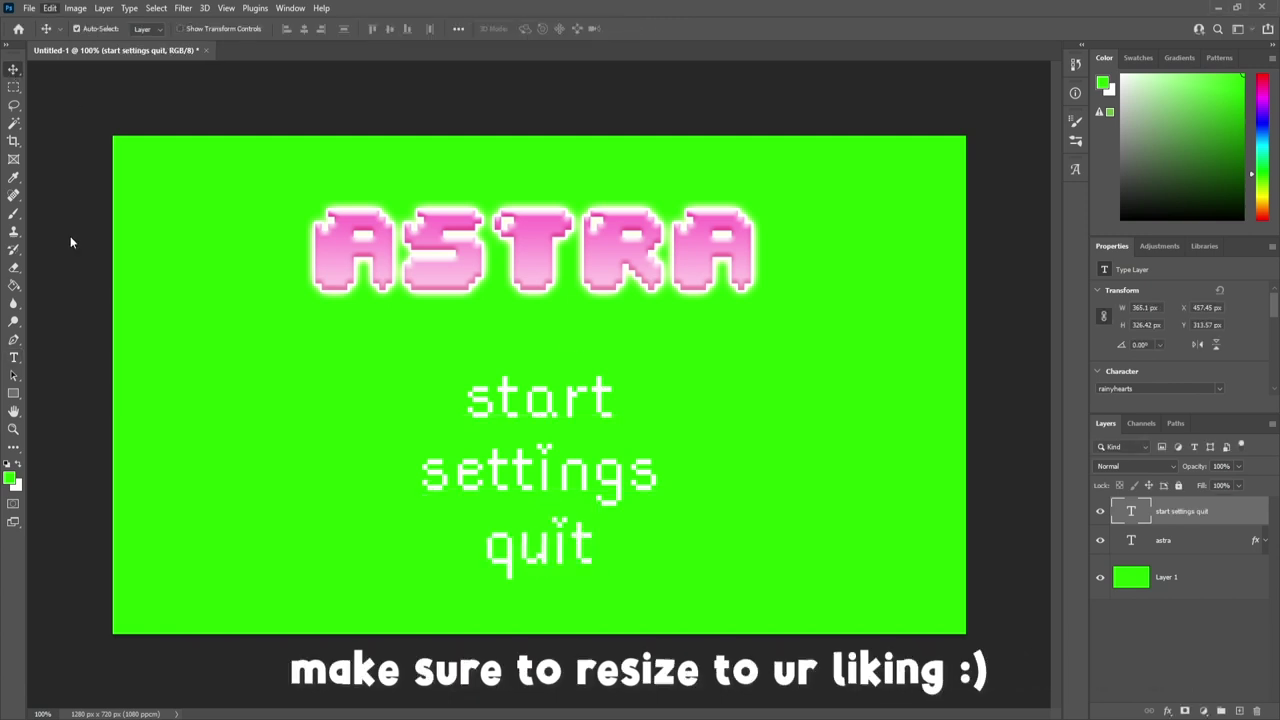
key("ctrl+t")
left_click_drag(600, 440, 569, 371)
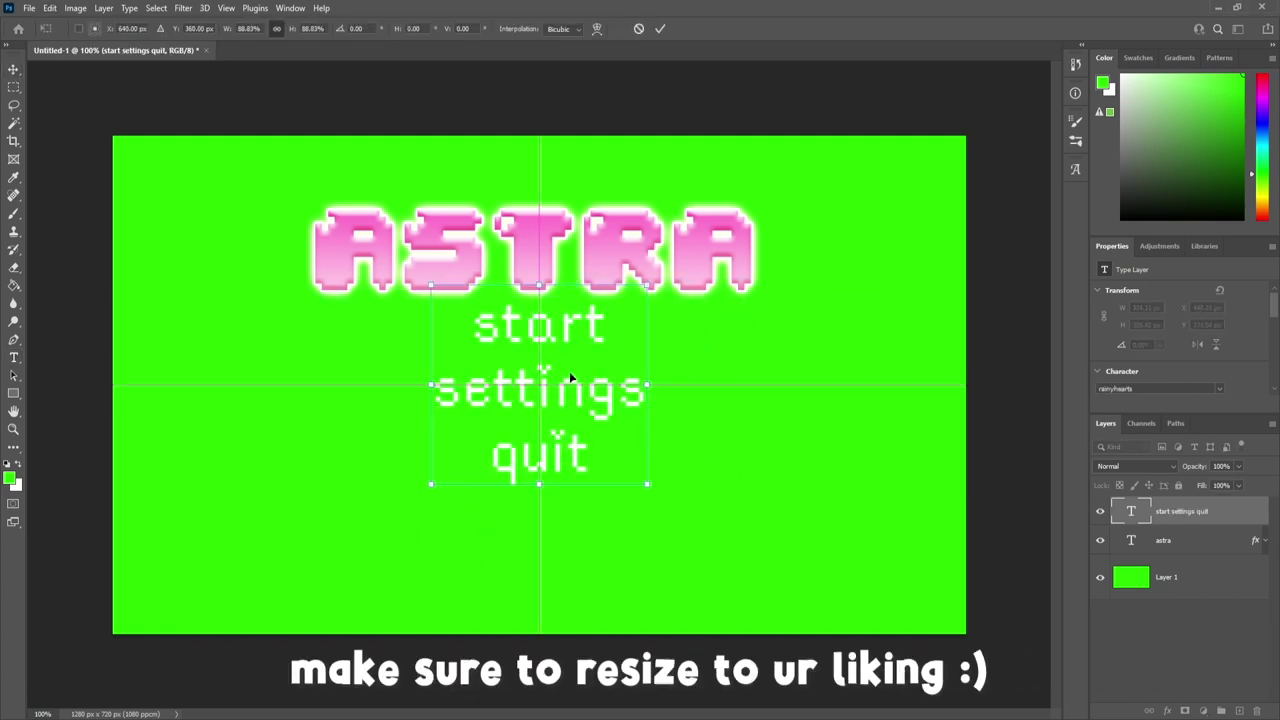
left_click(639, 28)
key("ctrl+alt+z")
key("ctrl+shift+z")
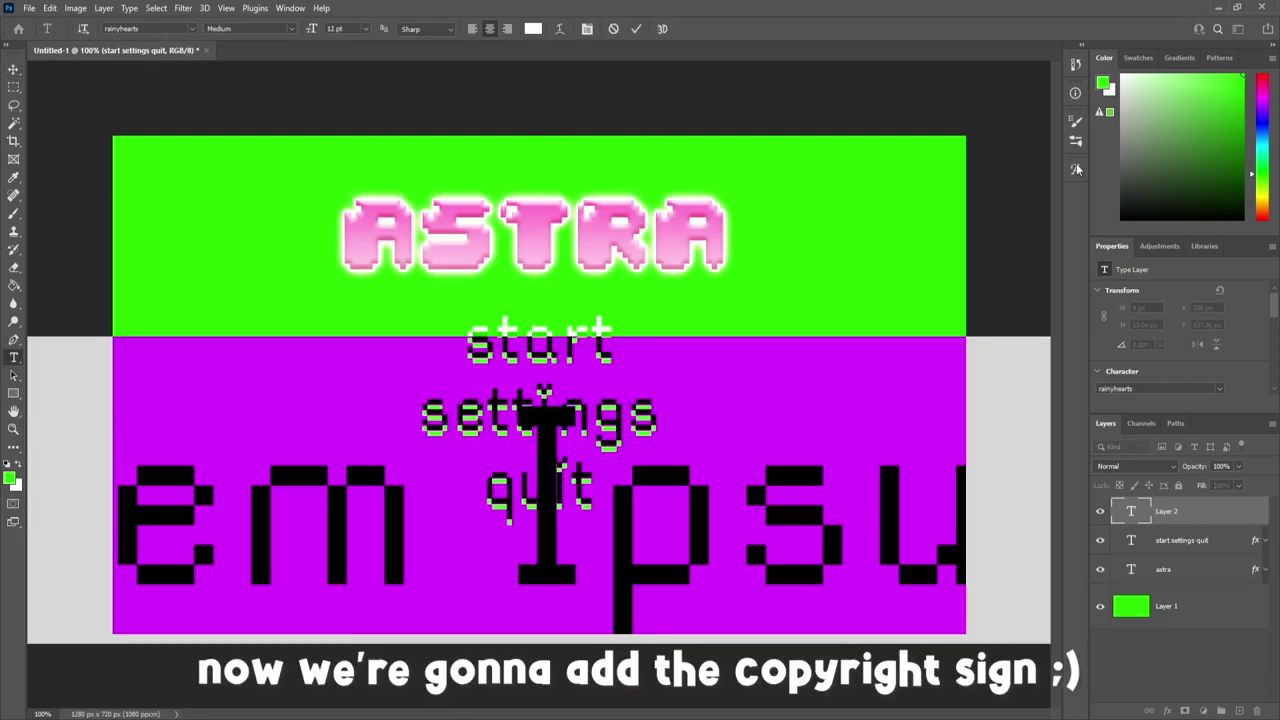
Step: Add the centred text "© 2021 all rights reserved intro made by Astra" on three lines and scale it to about 76% below the menu
type("2021 all rights reserved intro made by Astra")
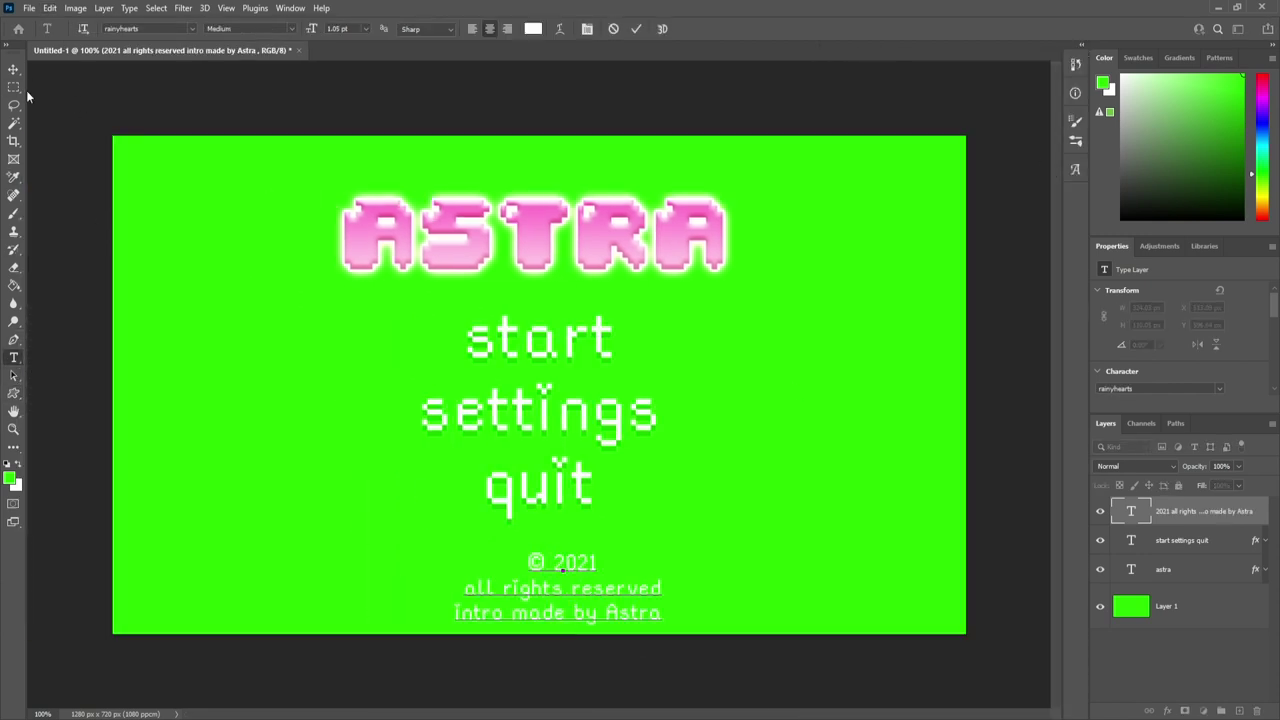
key("ctrl+Return")
key("ctrl+t")
left_click_drag(545, 523, 533, 558)
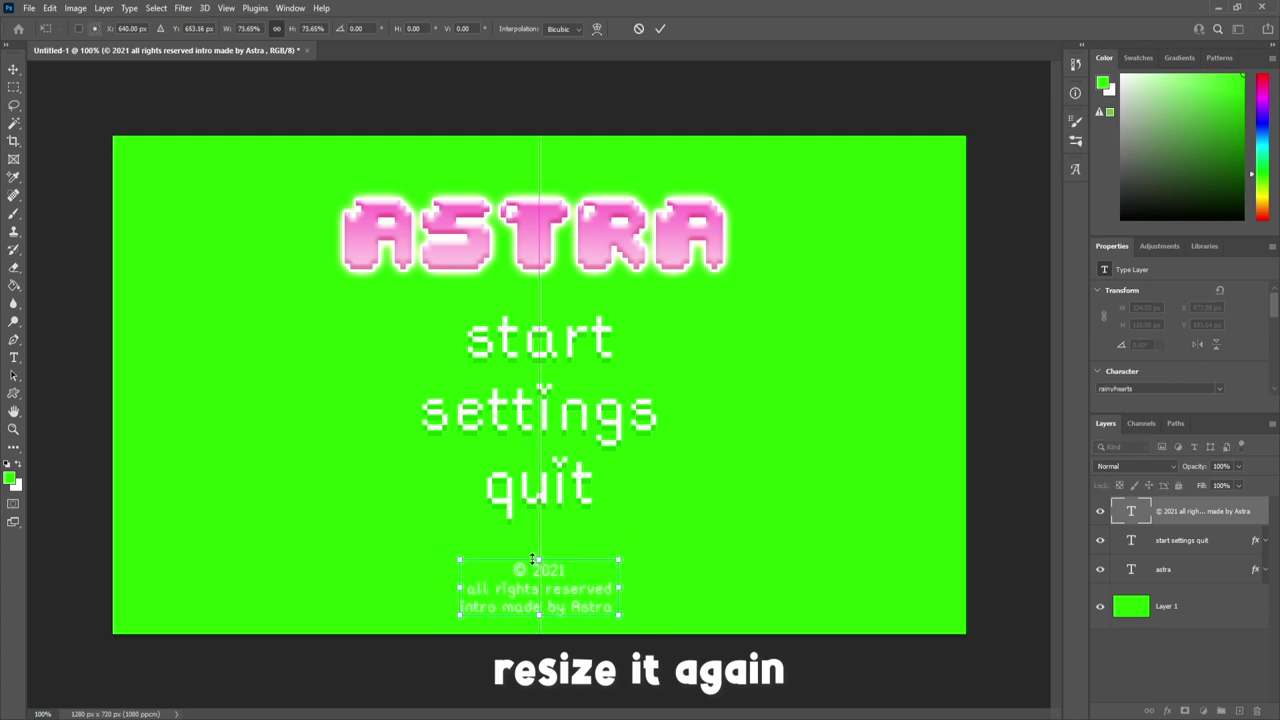
left_click(660, 29)
double_click(533, 591)
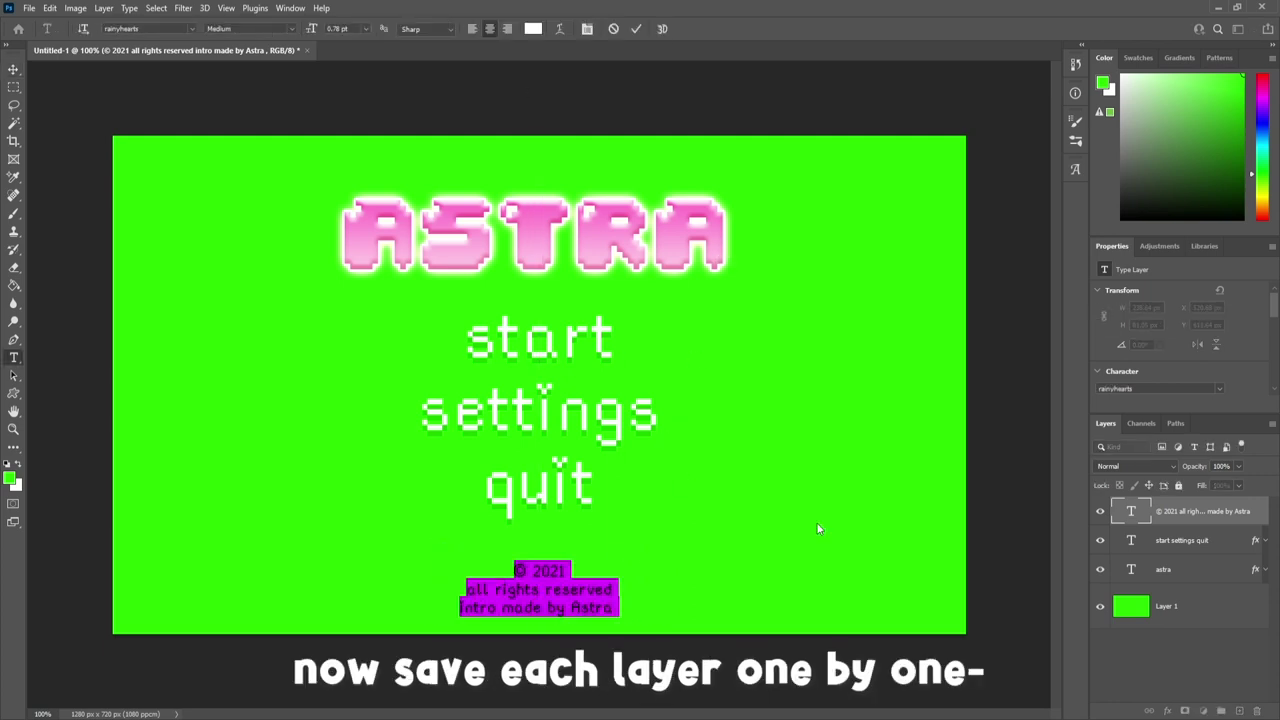
left_click(637, 29)
Step: Hide the copyright and menu text layers to isolate the "astra" title on the green background
left_click(530, 412)
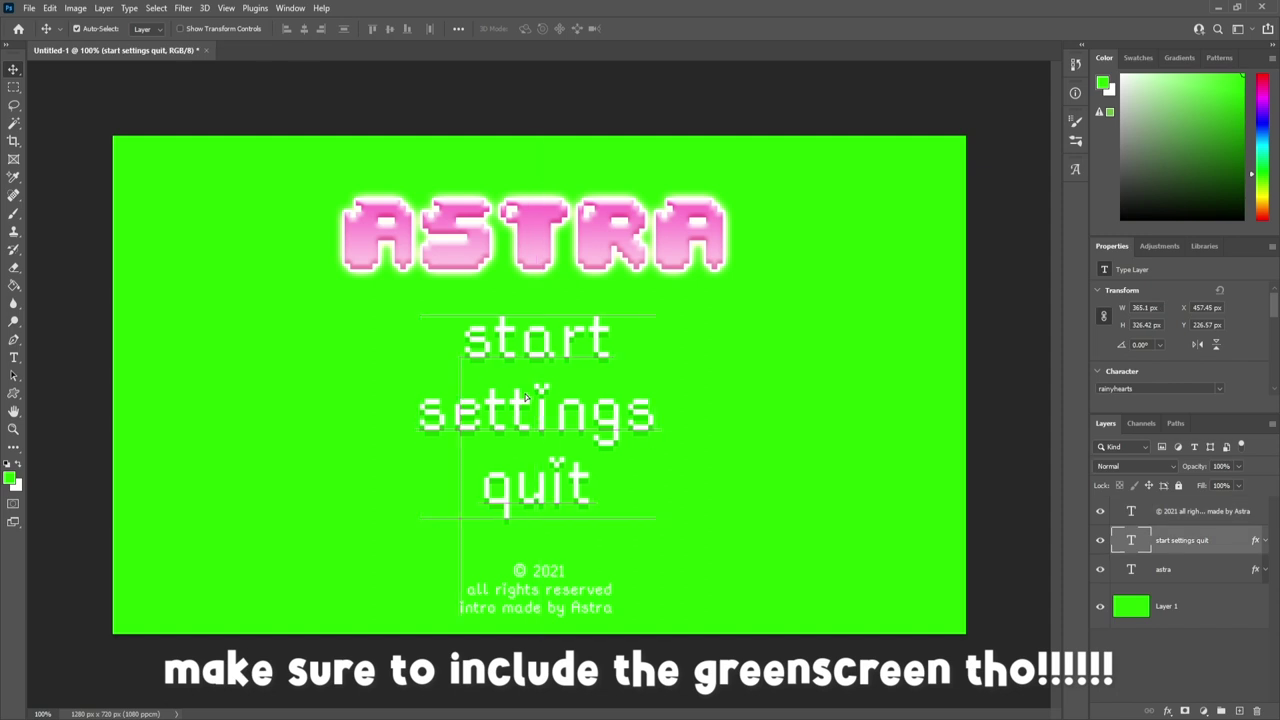
left_click_drag(1100, 518, 1100, 542)
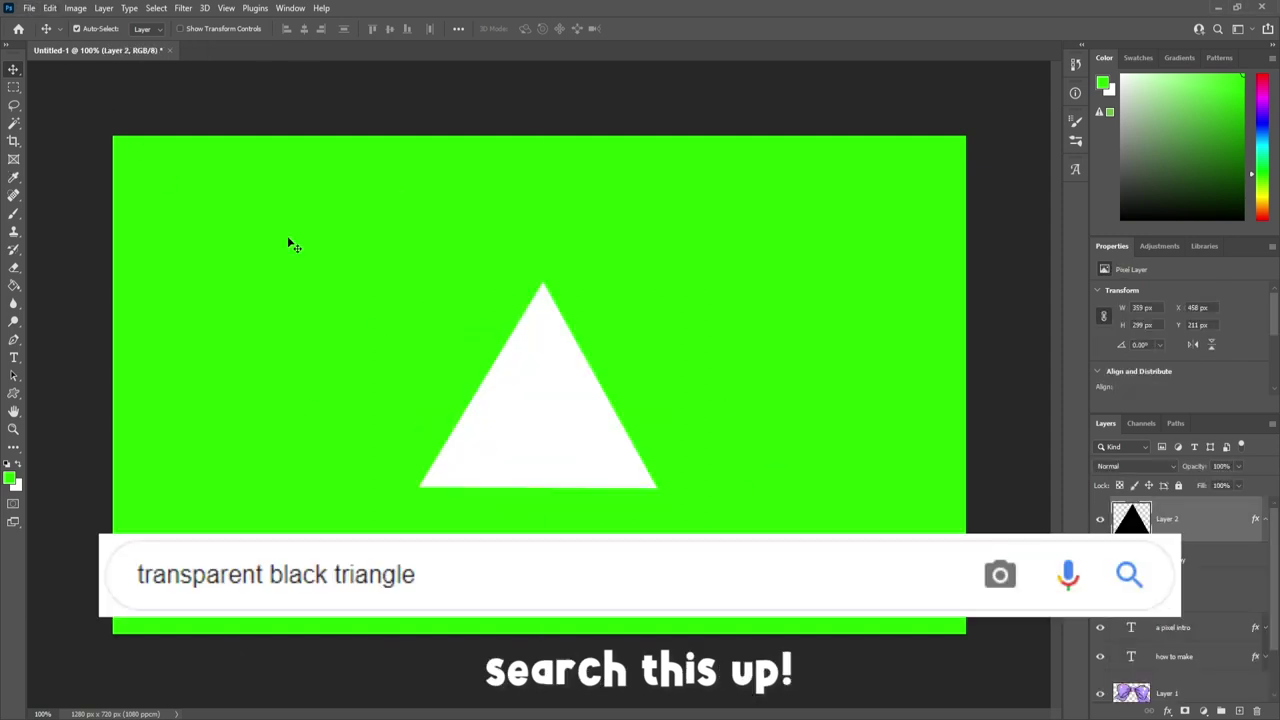
Step: Rotate the white triangle 90° so it points right, scale it down and centre it on the green background
left_click_drag(548, 400, 529, 386)
key("ctrl+t")
left_click_drag(690, 270, 629, 507)
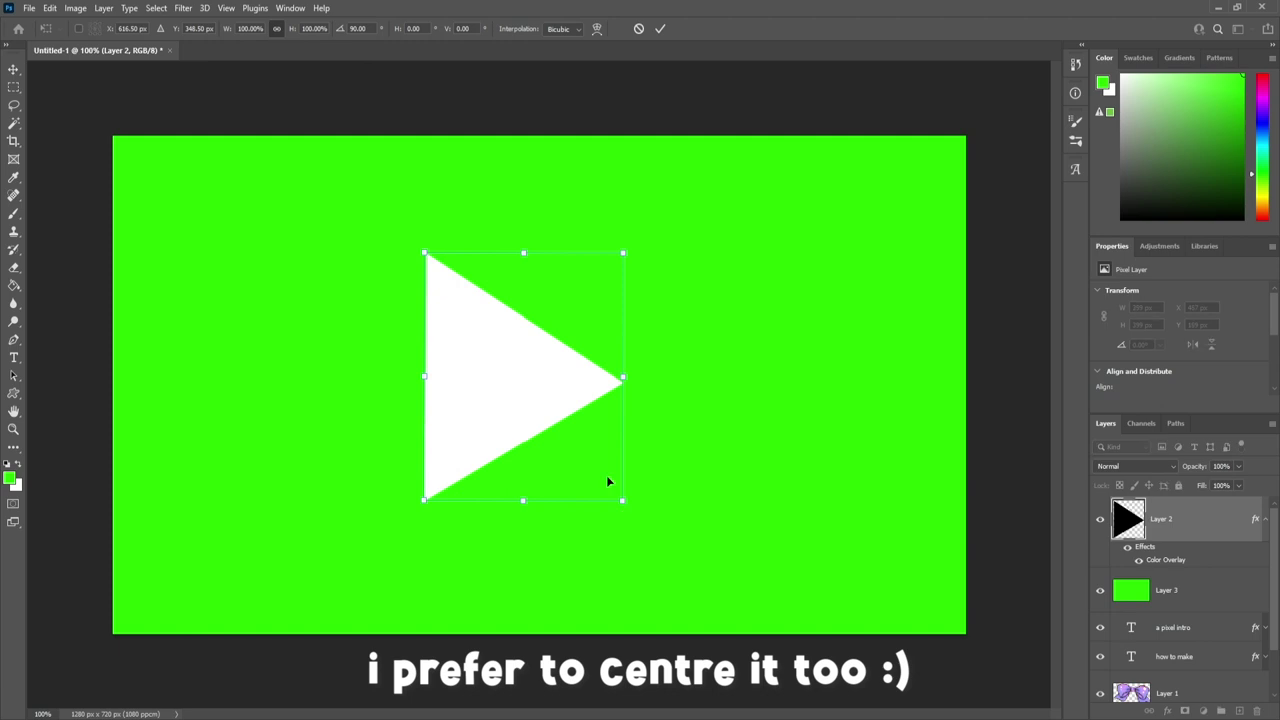
left_click_drag(625, 250, 540, 391)
left_click(663, 30)
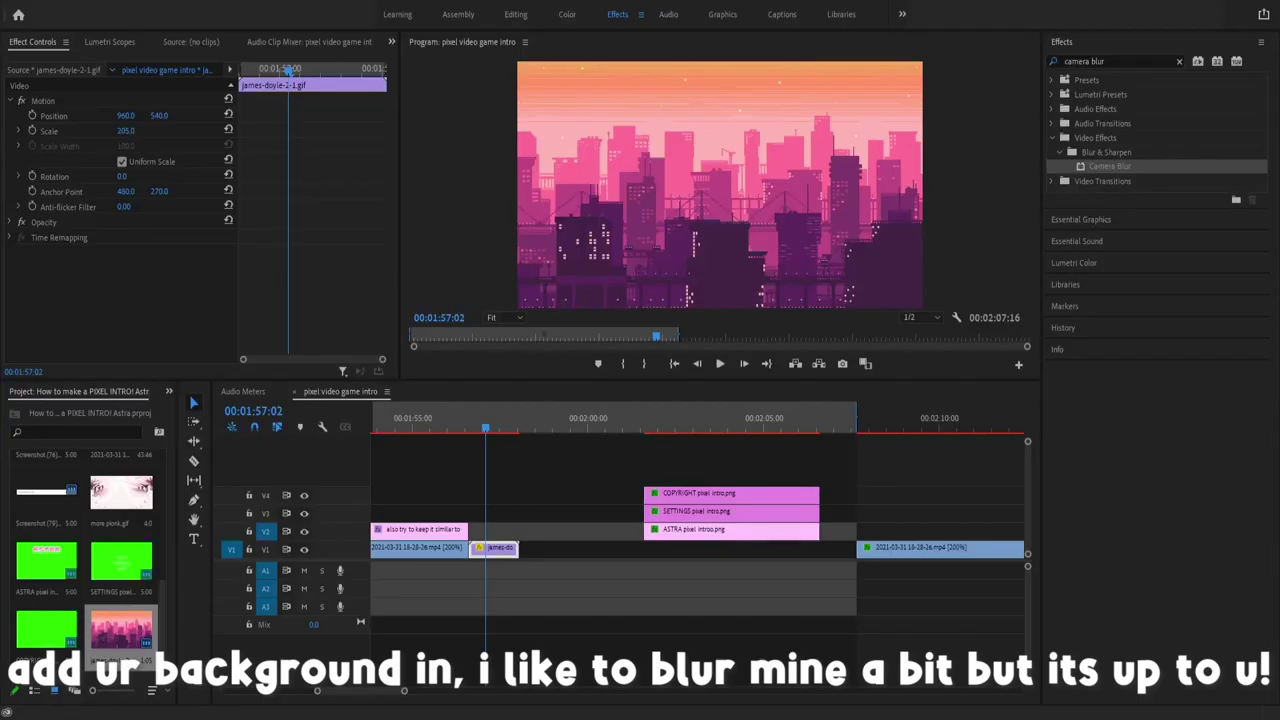
Step: In Premiere Pro, apply Camera Blur to the pixel city background clip and set Percent Blur to 2
scroll(546, 497, "down", 1)
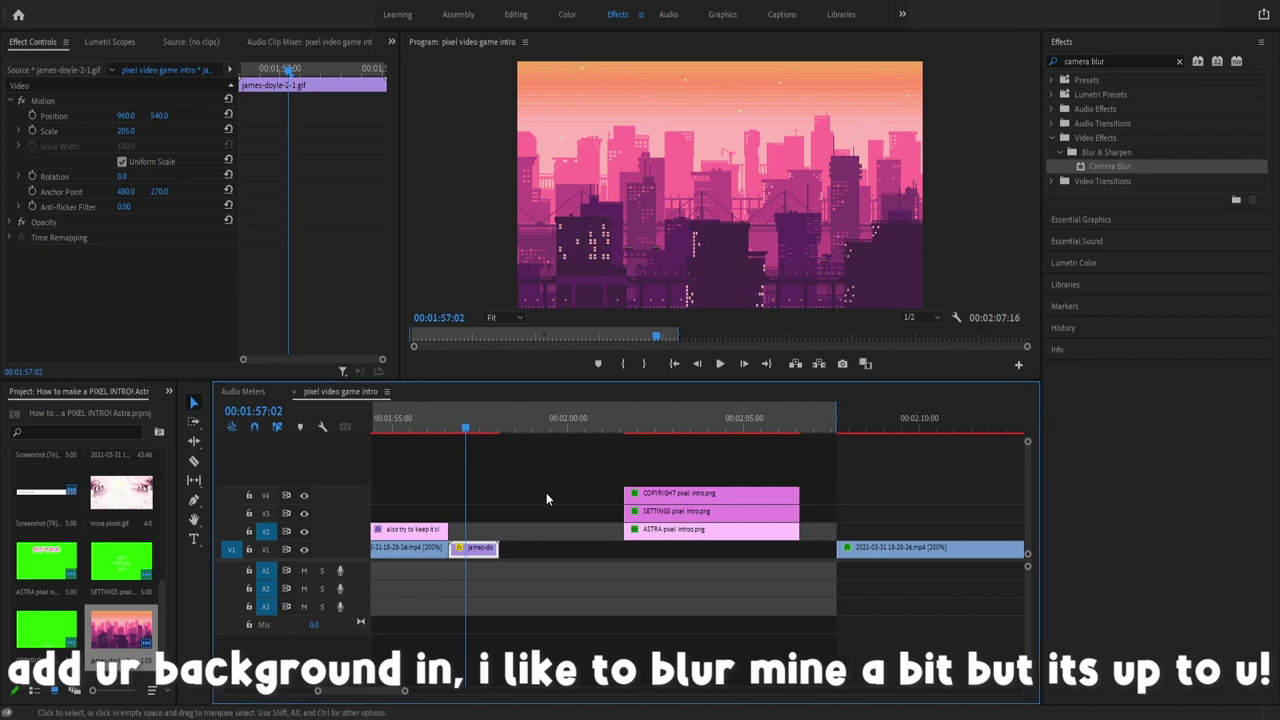
left_click_drag(458, 429, 473, 429)
left_click(720, 364)
left_click(1083, 75)
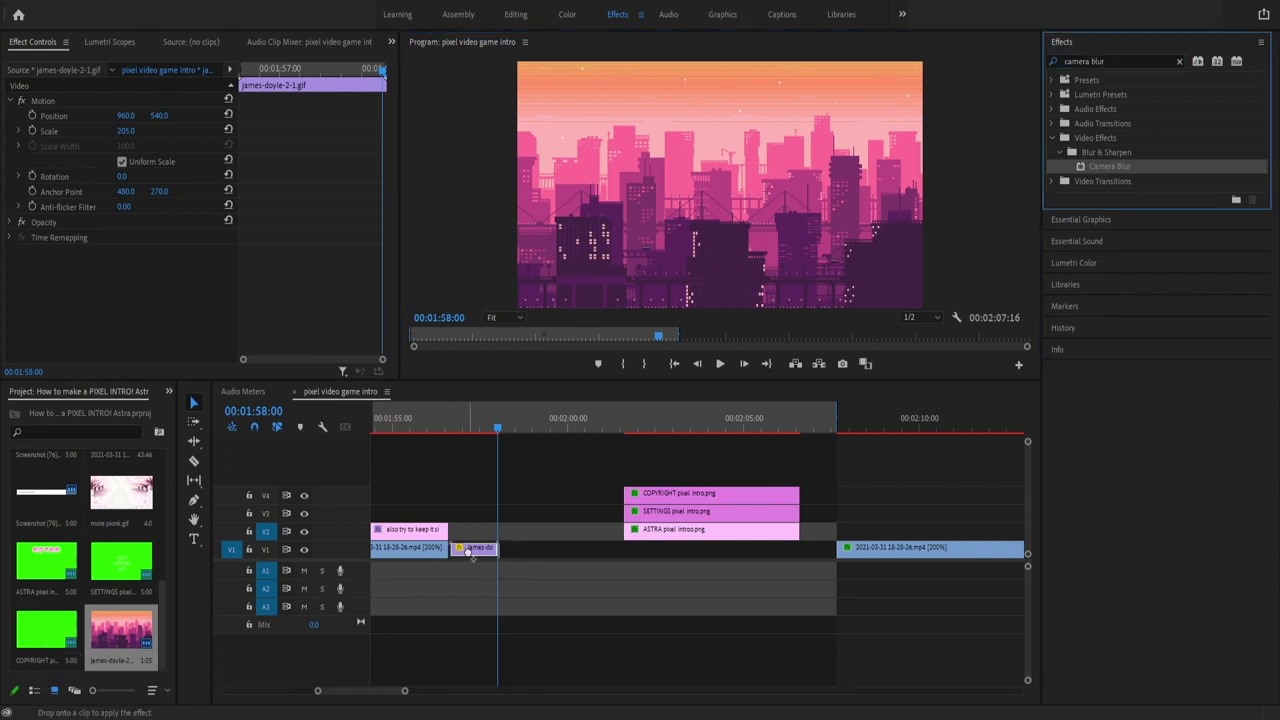
left_click_drag(472, 552, 473, 552)
left_click_drag(144, 284, 136, 284)
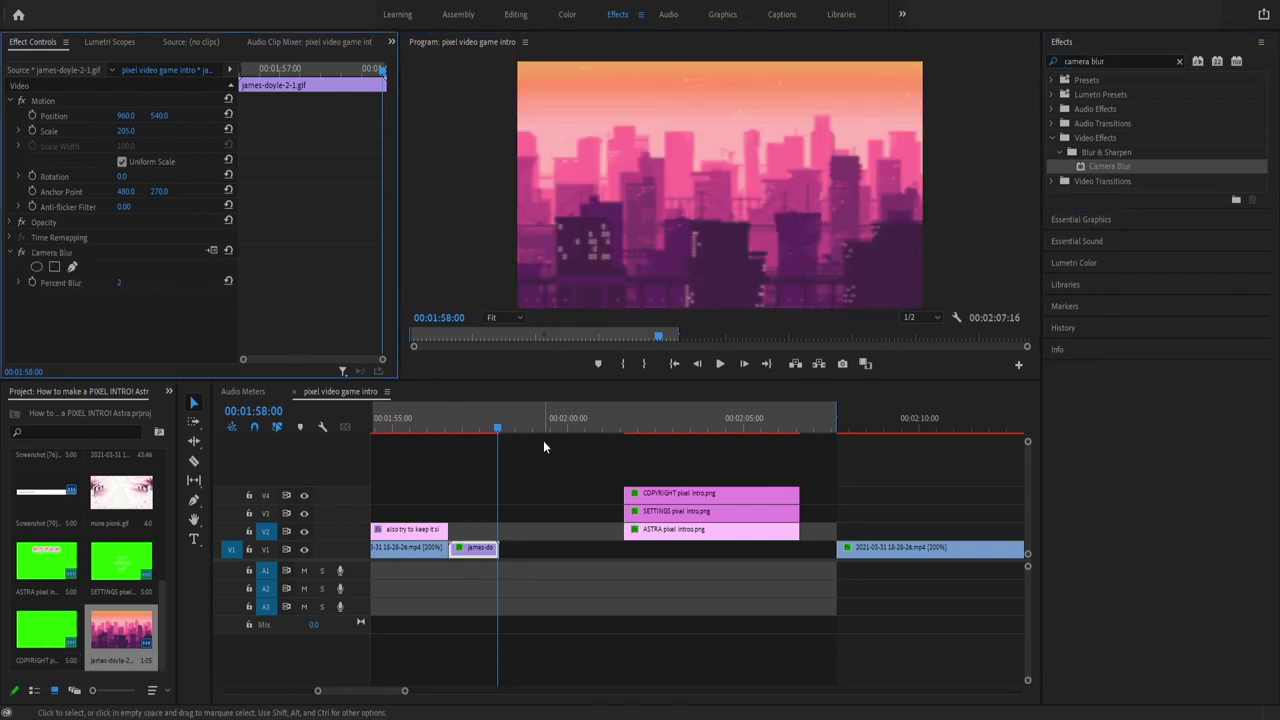
left_click(465, 429)
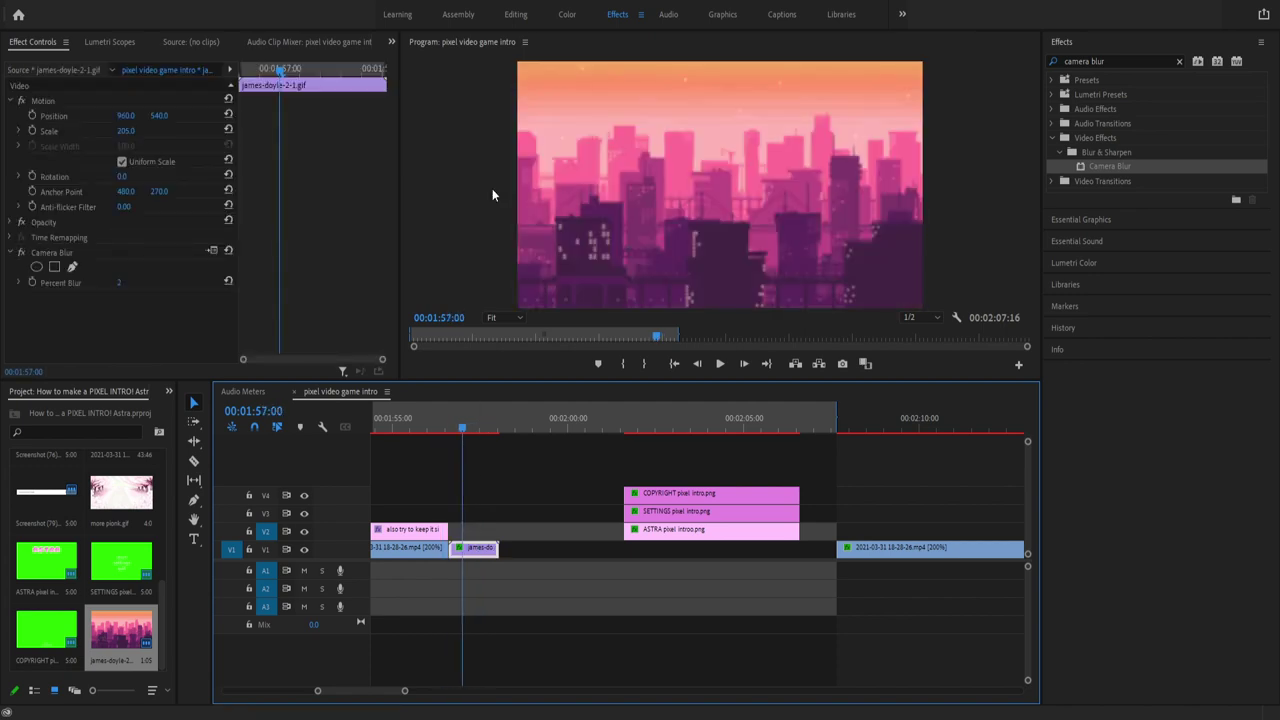
Step: Paste copies of the blurred city background clip after the original on the timeline
key("ctrl+v")
key("ctrl+v")
key("ctrl+v")
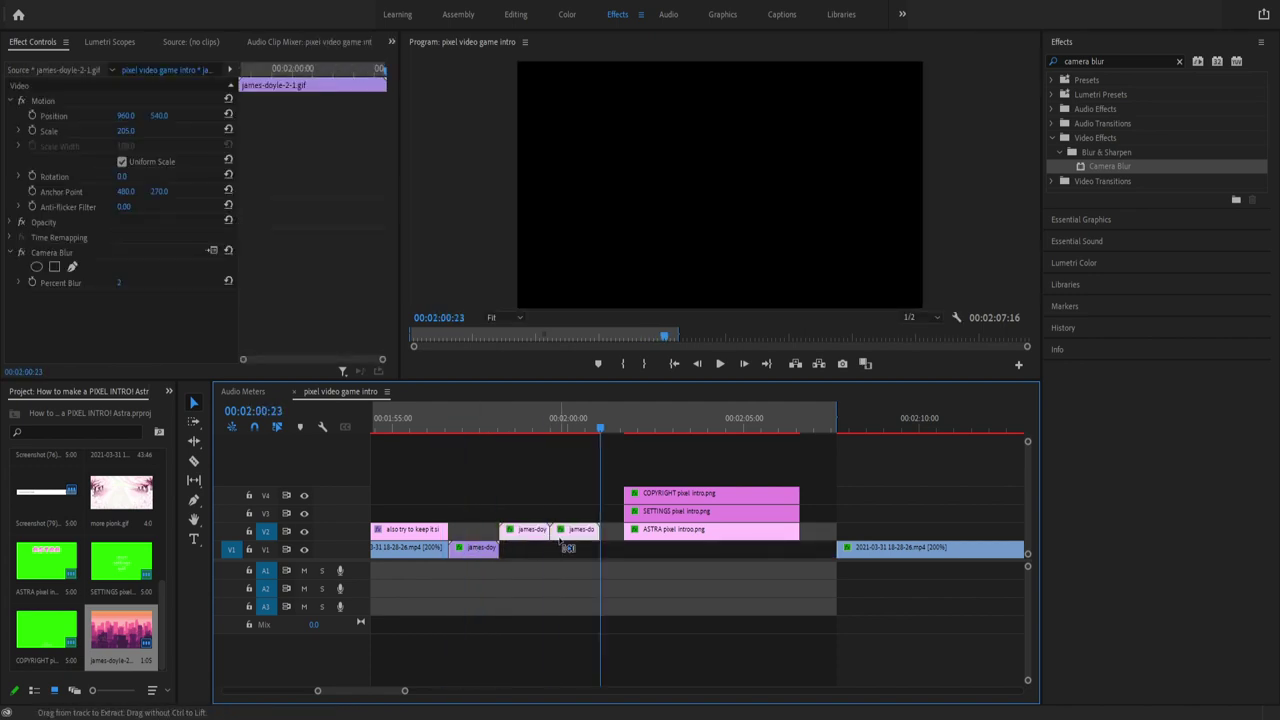
Step: Shift the ASTRA, SETTINGS and COPYRIGHT image clips about 5 seconds later on the timeline
scroll(567, 558, "down", 2)
left_click_drag(589, 527, 766, 527)
left_click_drag(668, 514, 845, 512)
left_click_drag(653, 497, 829, 495)
Step: Paste more copies of the blurred background clip until six run back to back on V1
left_click(531, 549)
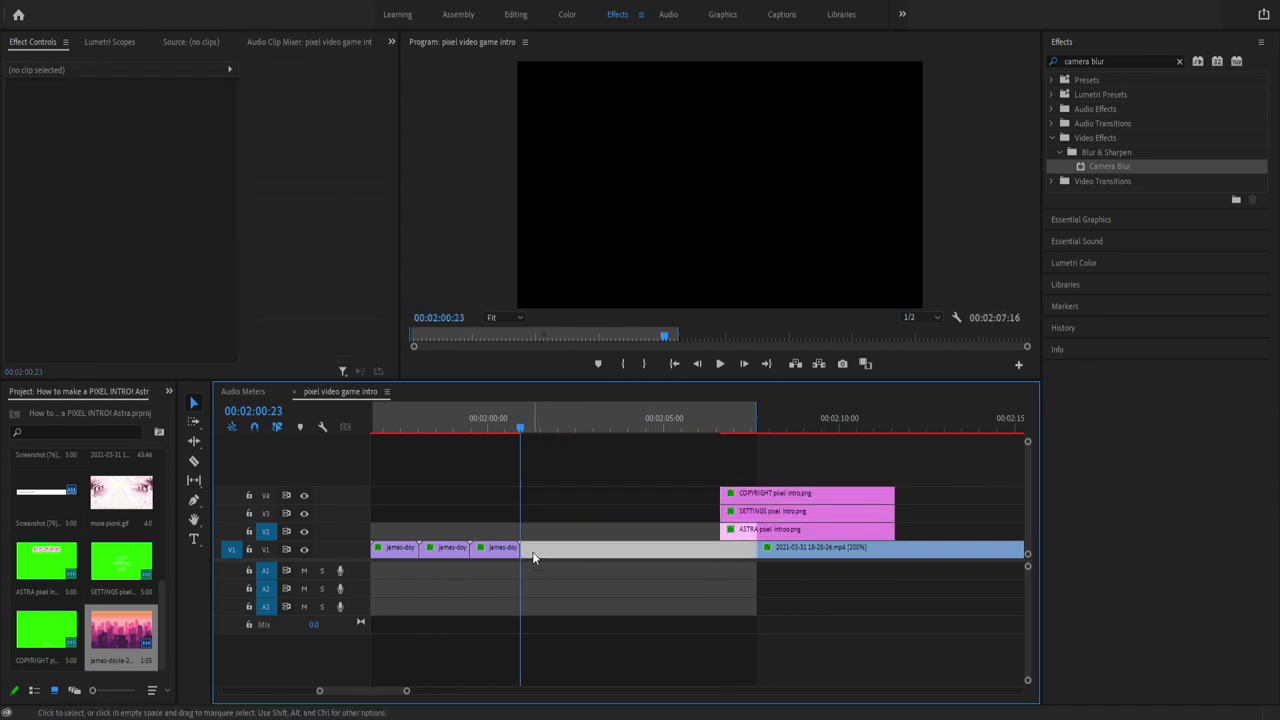
key("ctrl+v")
left_click_drag(531, 549, 632, 565)
Step: Play back the repeated background clips from the start of the background section
scroll(504, 423, "up", 3)
left_click_drag(494, 429, 492, 431)
left_click(720, 363)
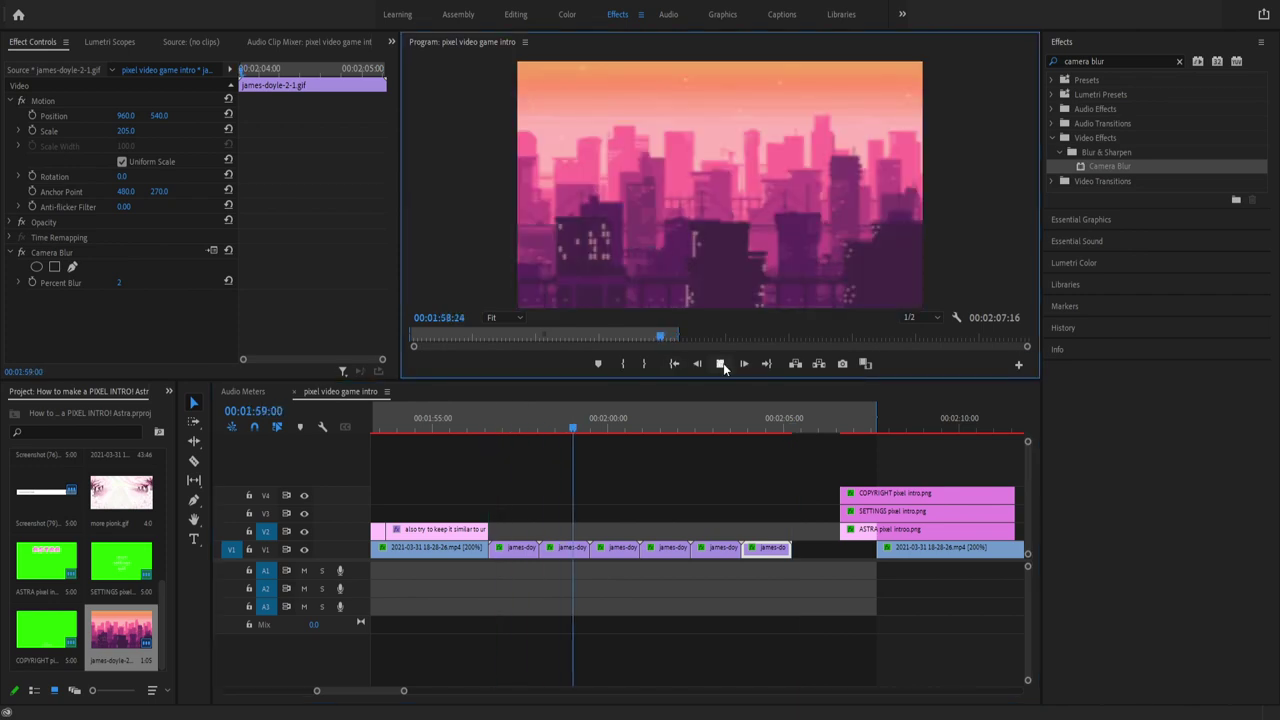
left_click(720, 363)
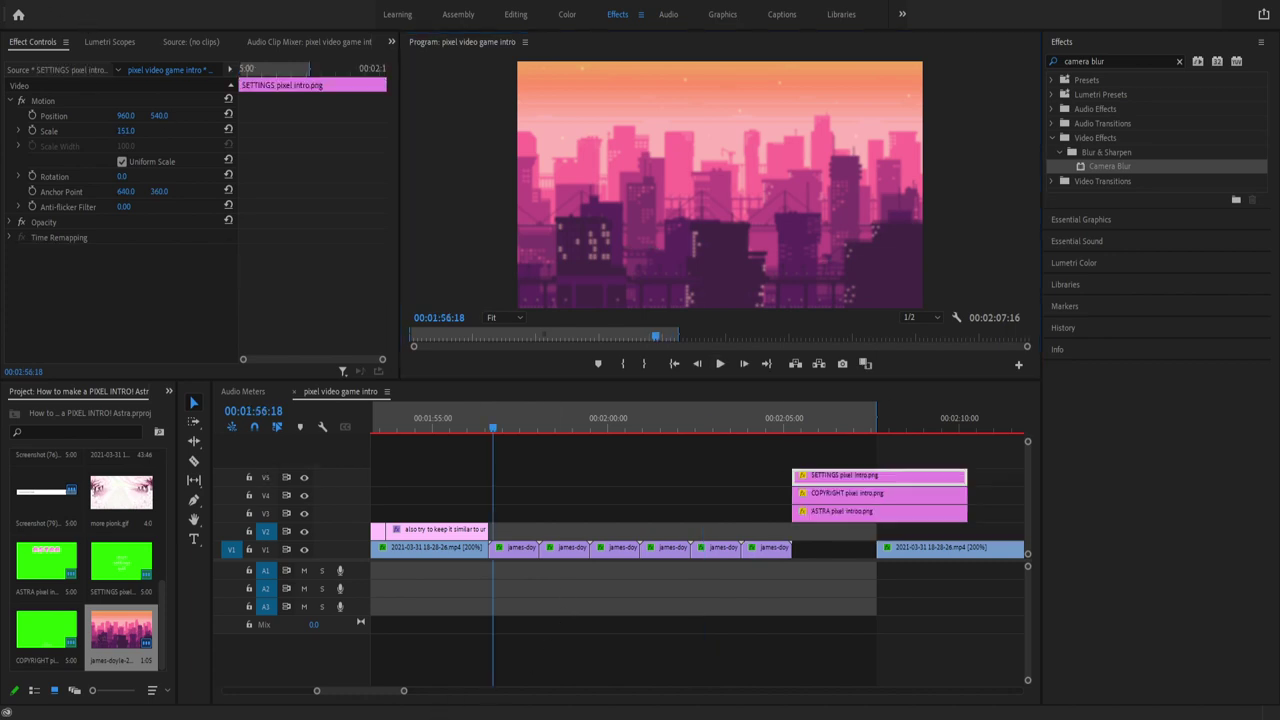
Step: Move the ASTRA image clip onto V2 at the start of the background and apply the Ultra Key effect to it
left_click_drag(826, 511, 524, 529)
left_click(1134, 64)
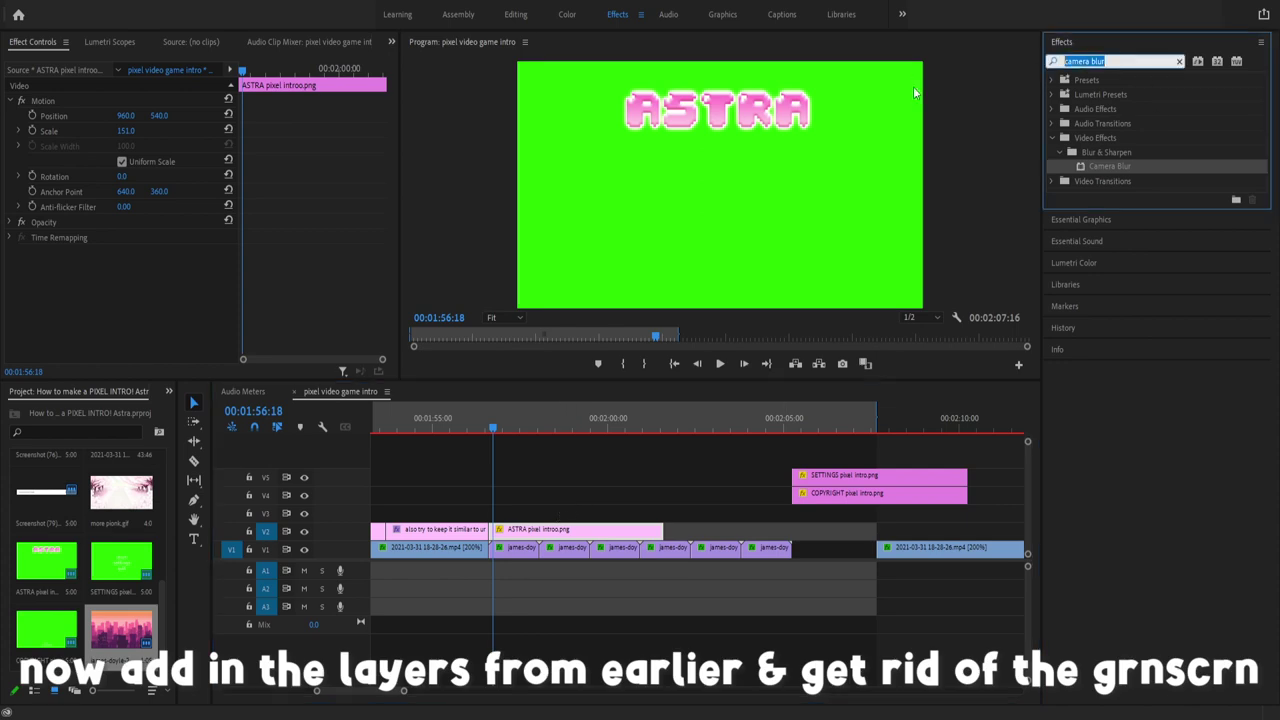
type("ultr")
left_click_drag(1091, 167, 580, 530)
Step: Place the COPYRIGHT image clip on V3 above the ASTRA clip and key out its green background
left_click_drag(829, 496, 526, 511)
left_click(139, 313)
left_click(710, 177)
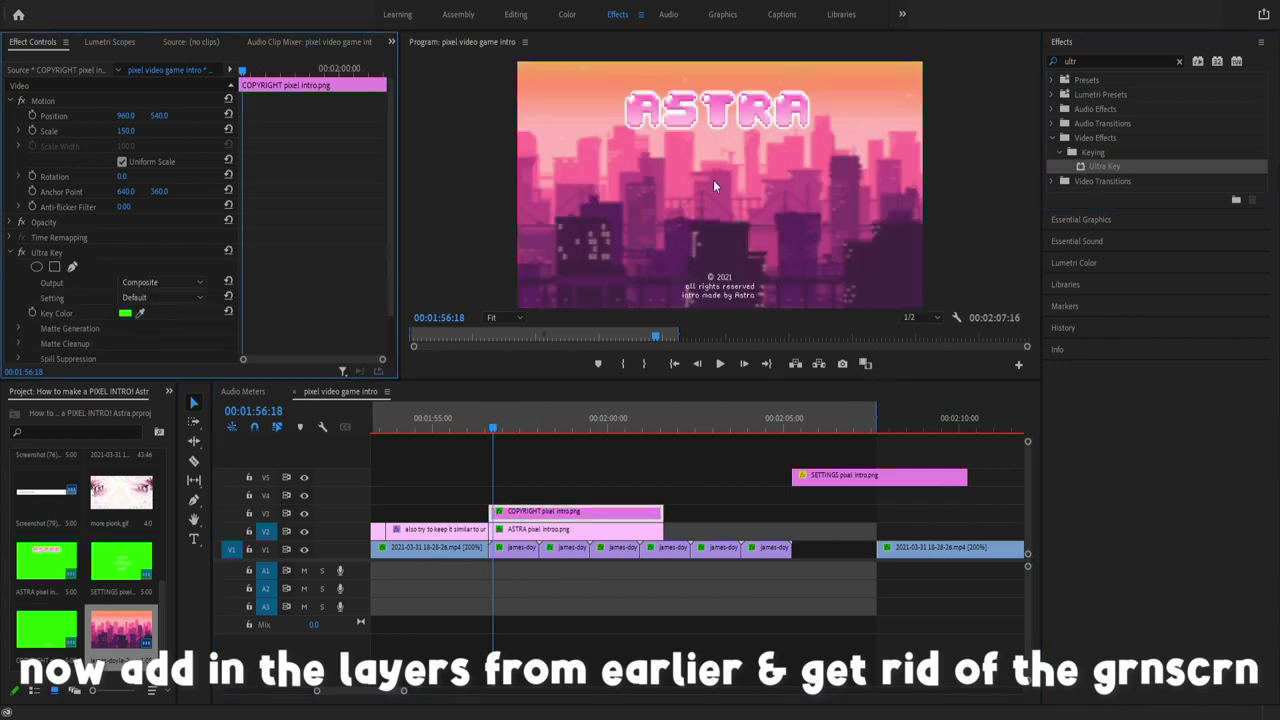
Step: Place the SETTINGS image clip on V4 above the COPYRIGHT clip and key out its green background
left_click_drag(855, 477, 650, 494)
left_click(139, 313)
left_click(648, 190)
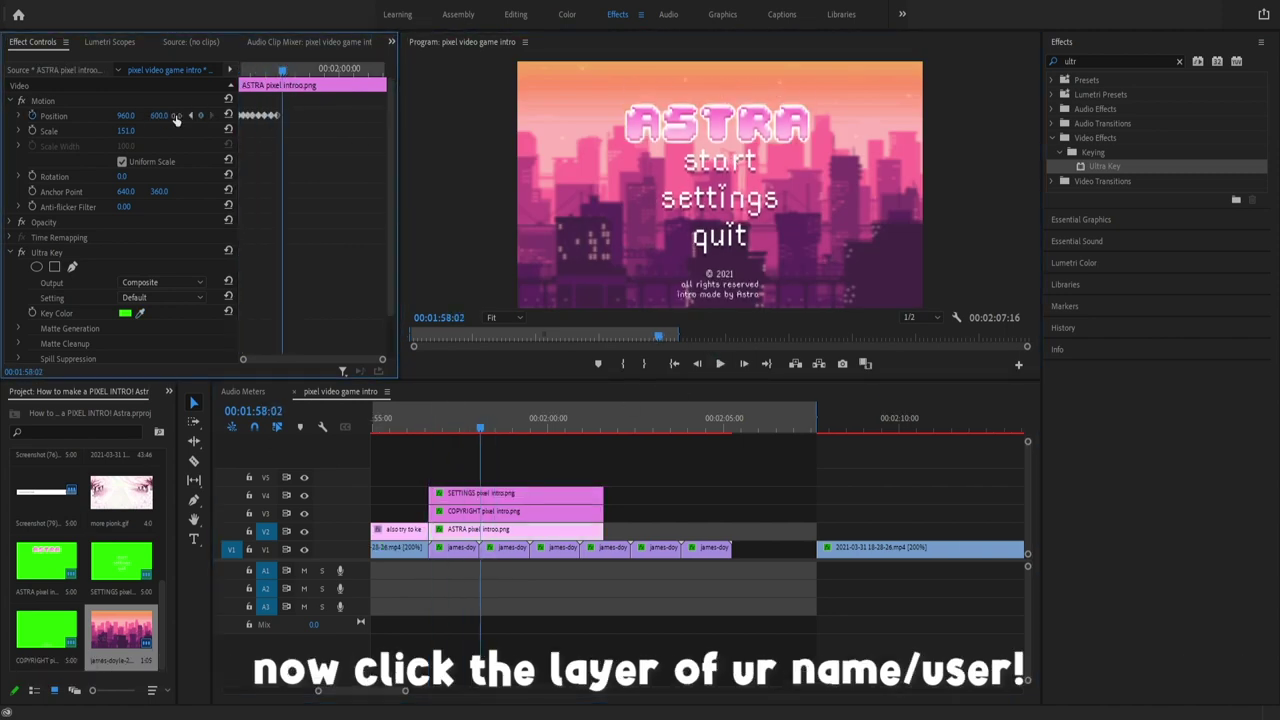
Step: Continue the ASTRA clip's up-and-down Position keyframes and enter a vertical position of 555 around 00:01:59:00
left_click(289, 69)
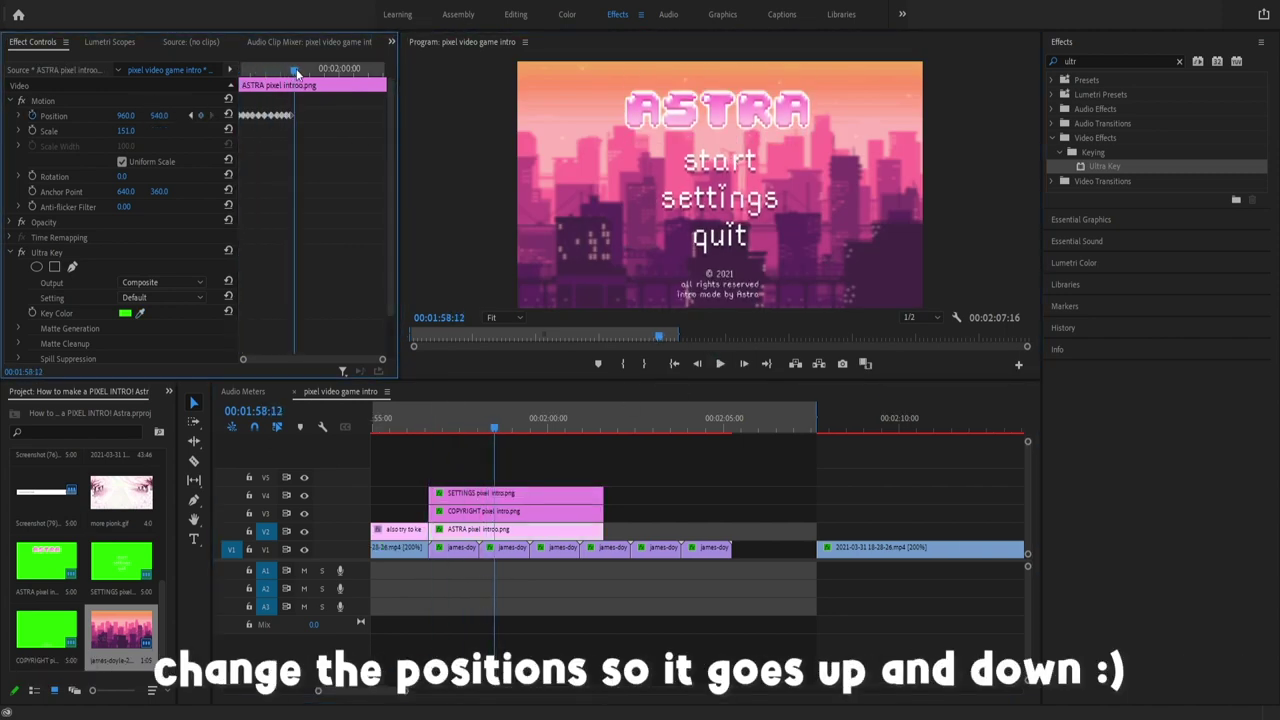
left_click(300, 69)
key("Right")
key("Right")
key("Right")
key("Right")
key("Right")
key("Right")
key("Right")
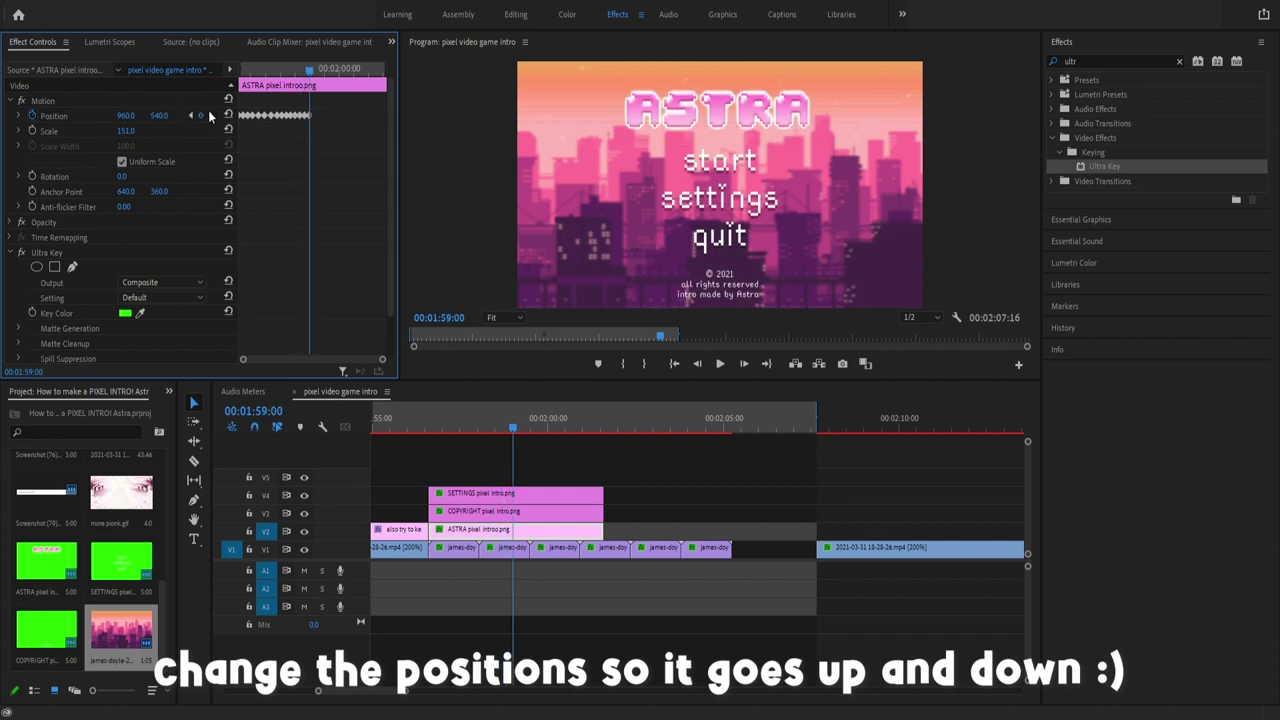
type("555")
key("Return")
Step: Rearrange the ASTRA clip's Position keyframes at even spacing along the clip and preview the movement
key("Left")
key("Left")
key("Left")
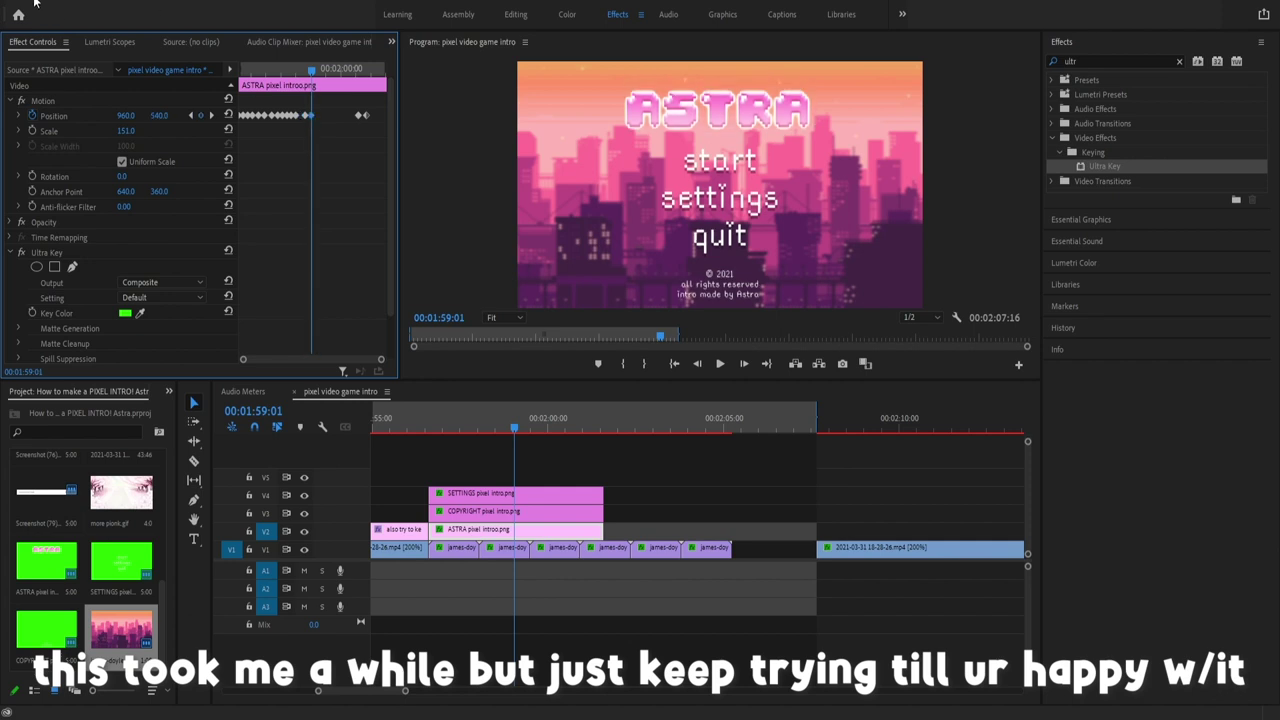
key("shift+Left")
key("shift+Left")
key("shift+Left")
key("shift+Left")
left_click_drag(344, 124, 266, 122)
key("=")
left_click_drag(528, 432, 556, 430)
left_click_drag(255, 115, 319, 114)
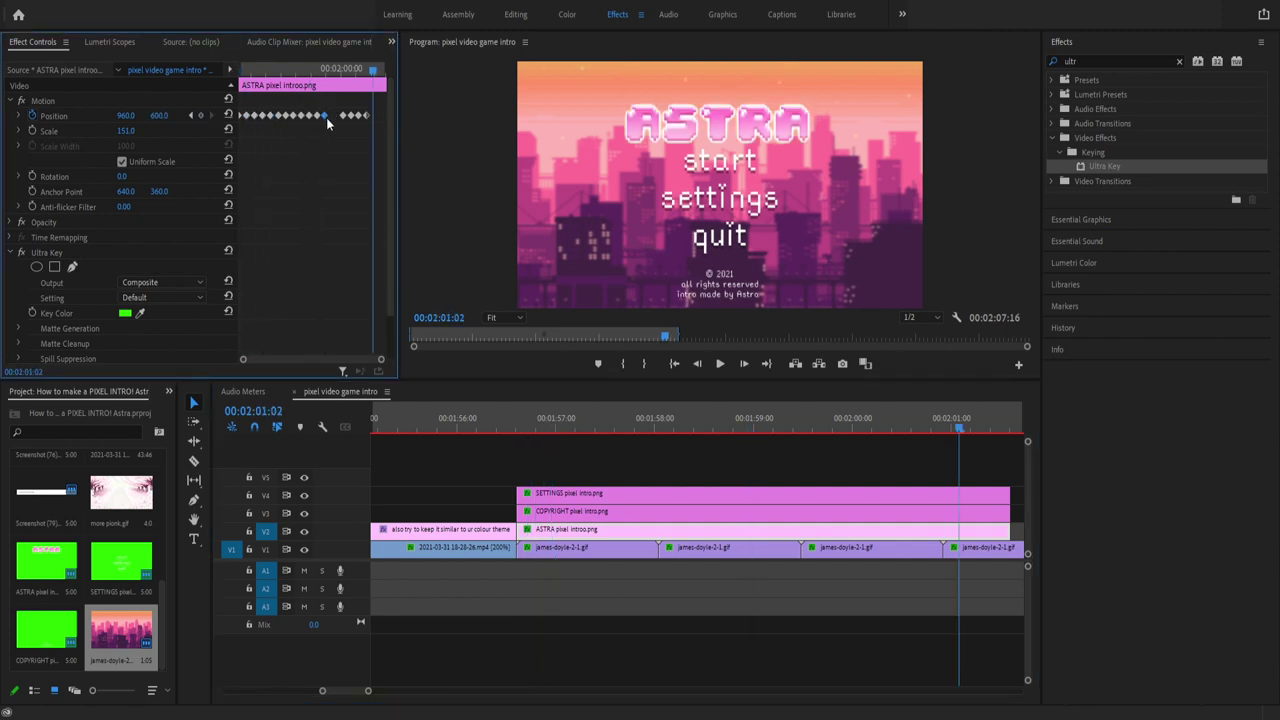
left_click_drag(263, 70, 360, 73)
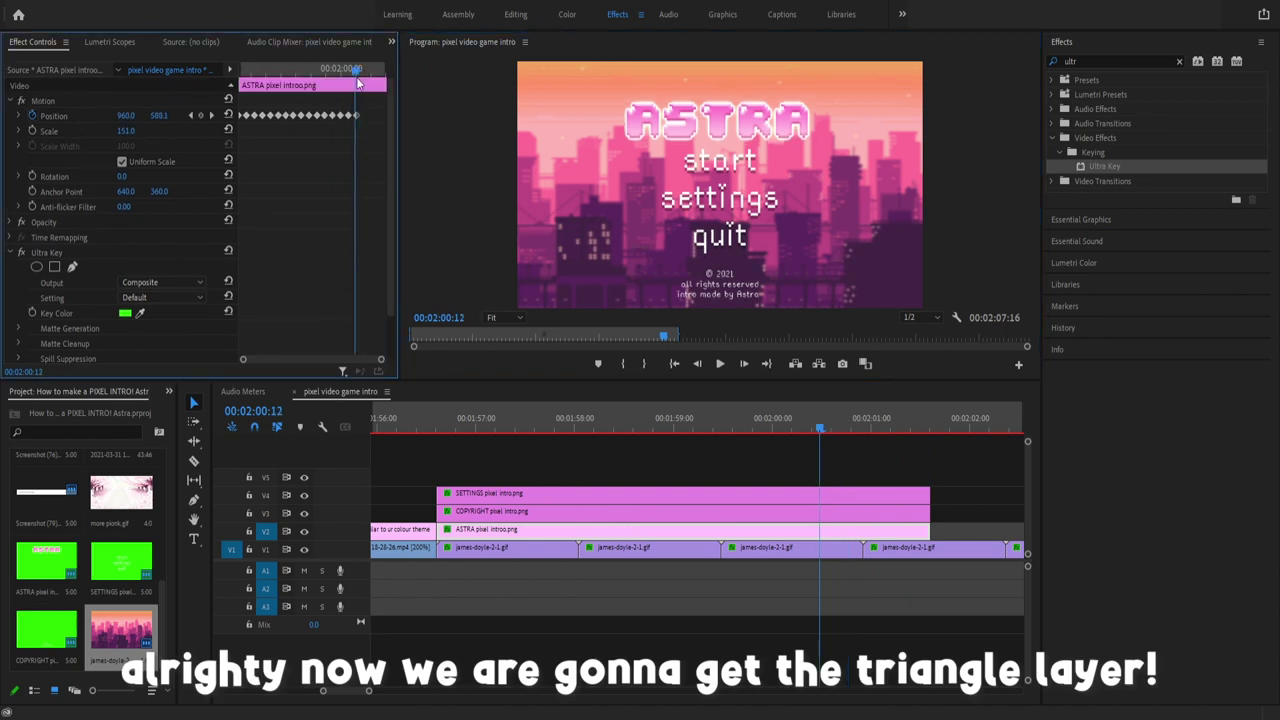
left_click(720, 364)
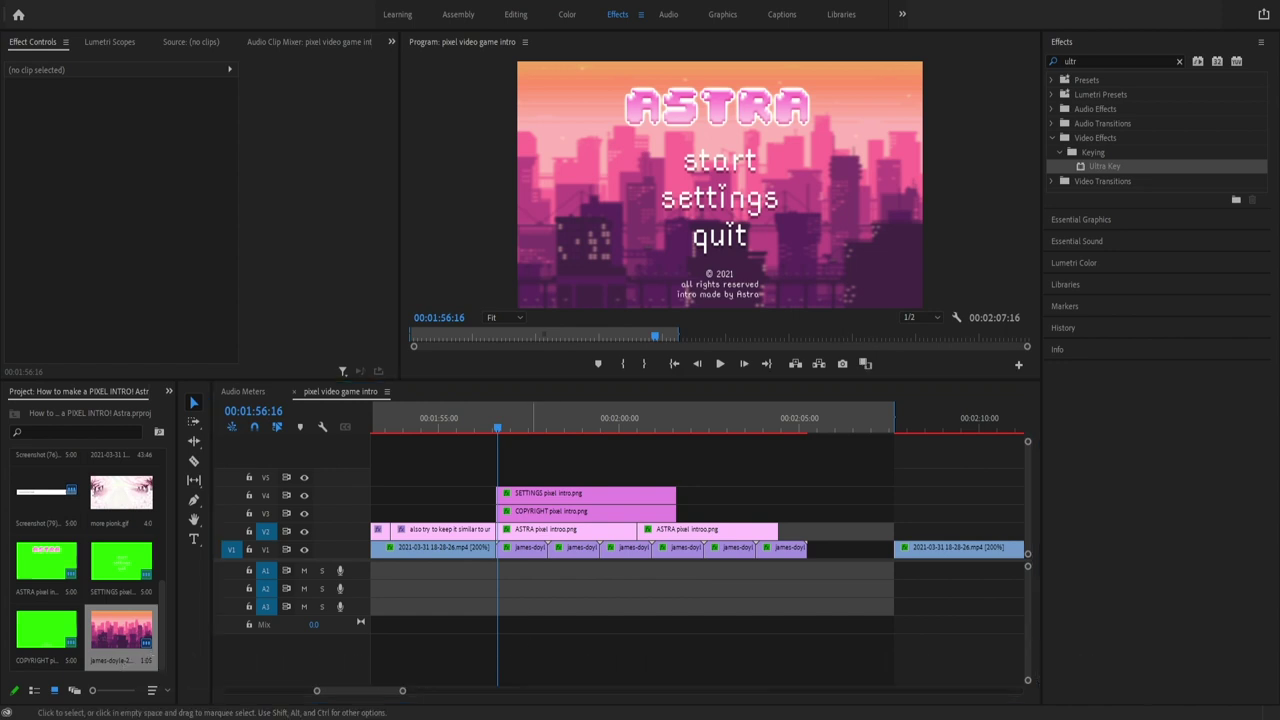
Step: Place the triangle image clip on V5, aligned with the start of the intro layers, and set its Scale to 151
left_click_drag(640, 477, 588, 477)
left_click(545, 477)
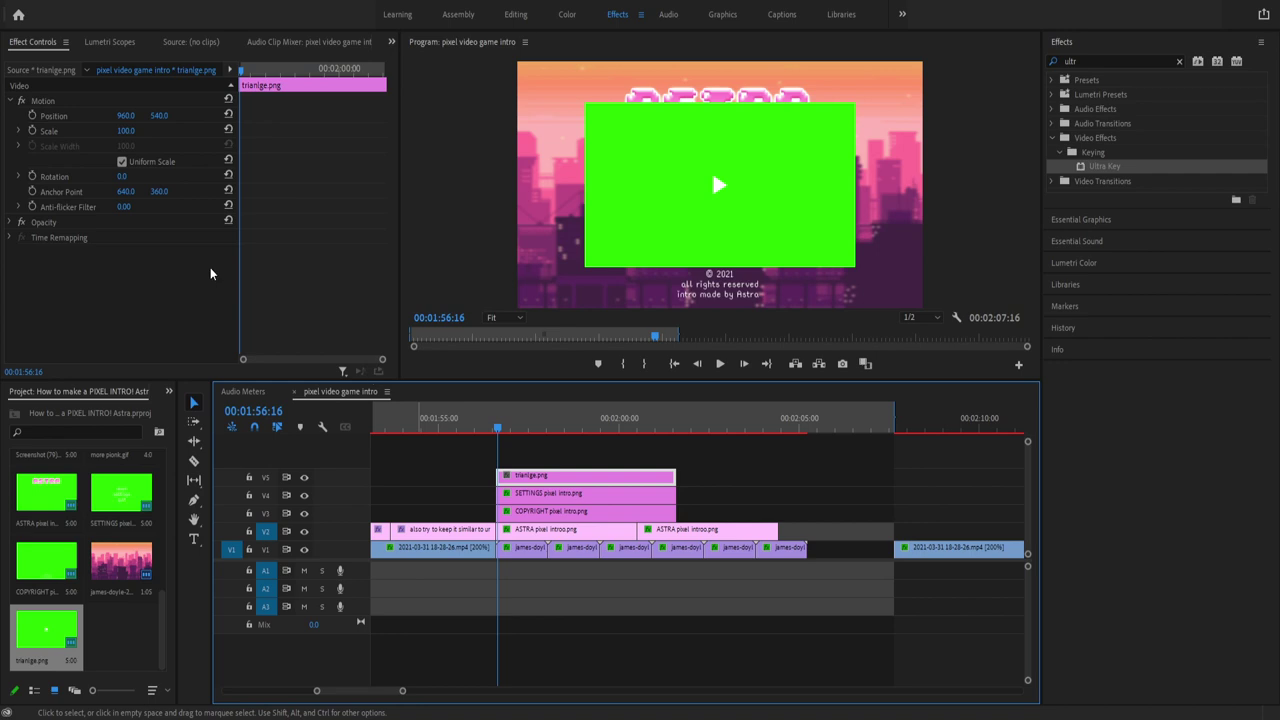
left_click_drag(125, 131, 176, 131)
Step: Apply Ultra Key to the triangle clip and key out its green background
left_click_drag(1160, 167, 534, 478)
left_click(140, 313)
left_click(648, 202)
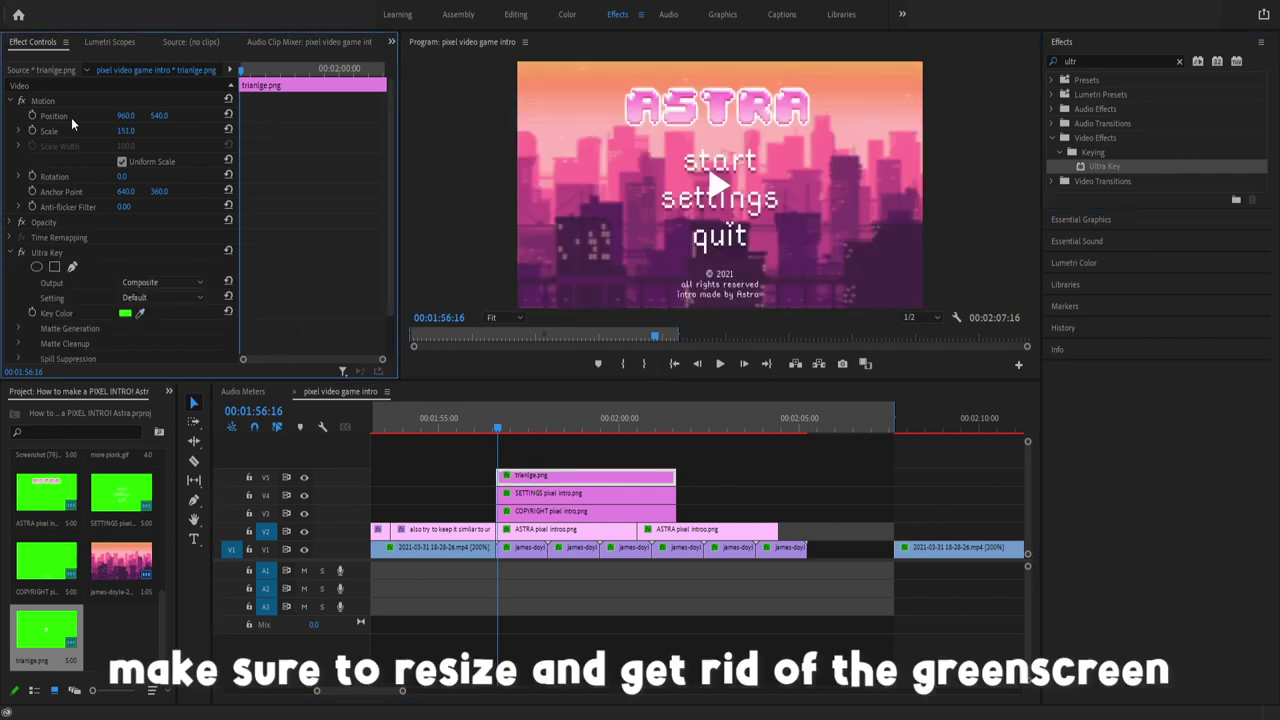
Step: Reduce the triangle's horizontal Position to move it to the left of the "start" menu text
left_click_drag(125, 115, 60, 115)
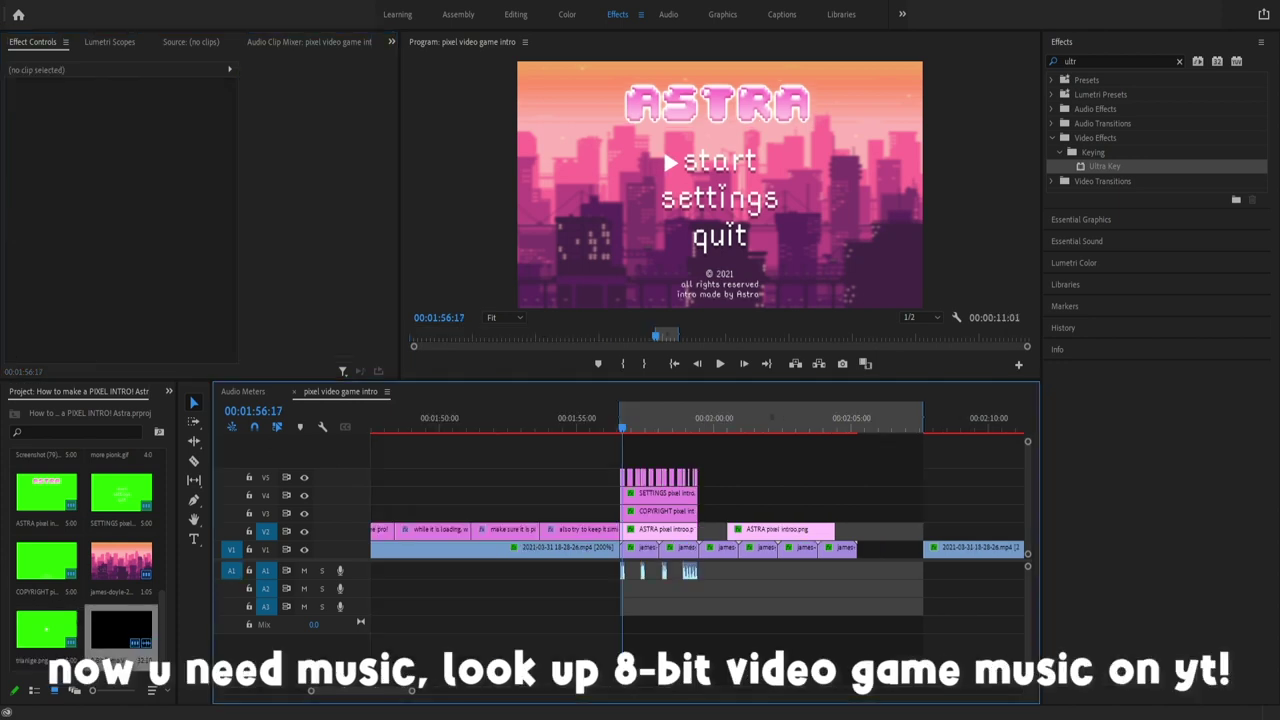
scroll(561, 606, "up", 5)
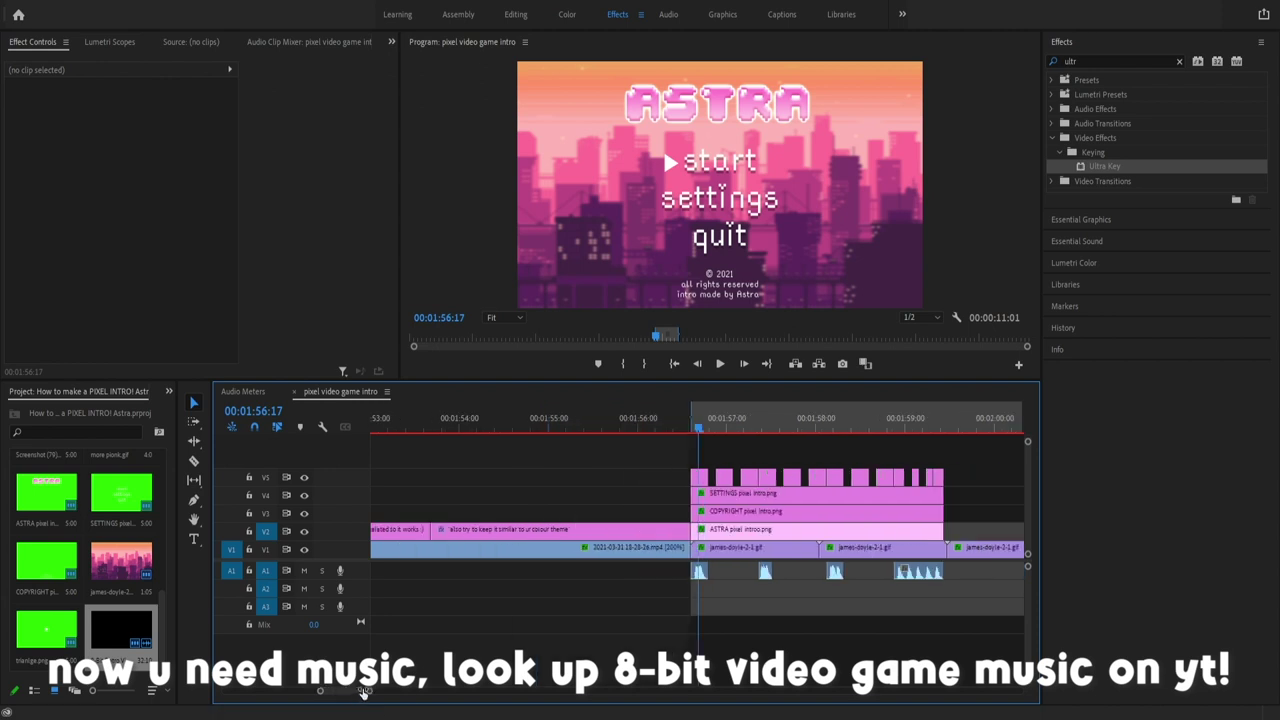
Step: Preview the intro layers, then move the subscribe image clip to a lower track and earlier, closer to the like.png clip
left_click(720, 364)
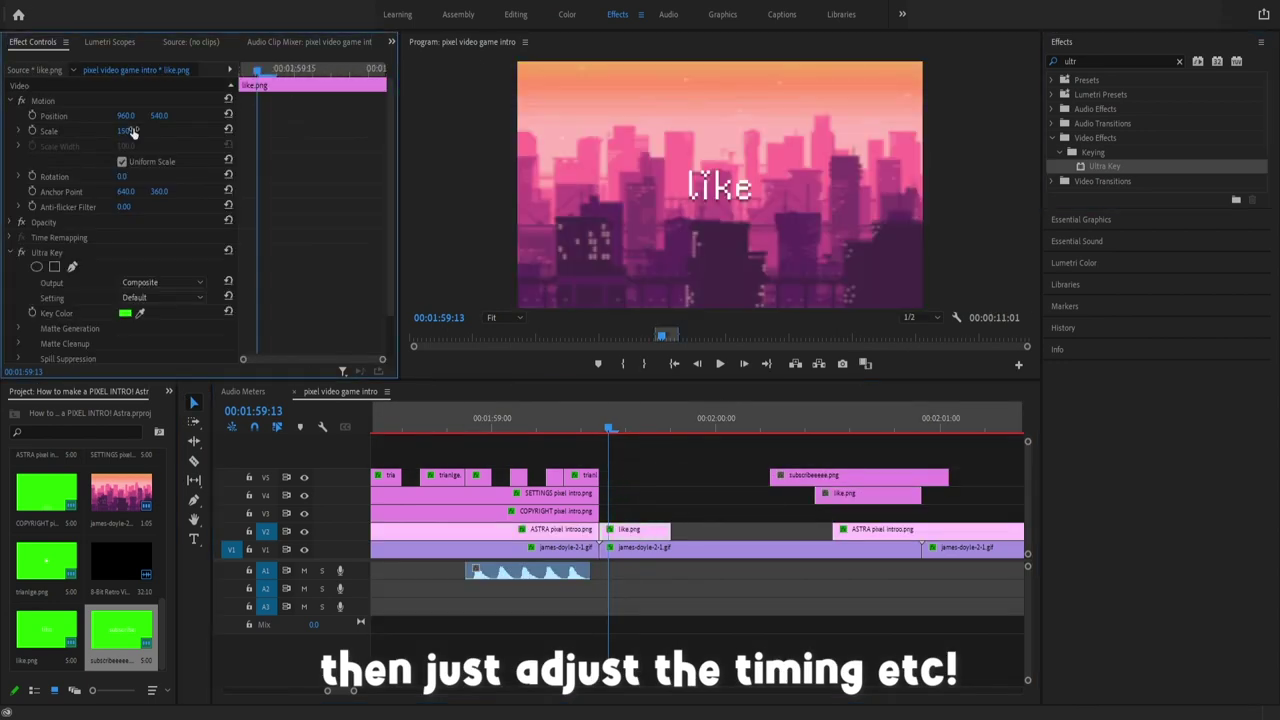
left_click_drag(830, 479, 797, 514)
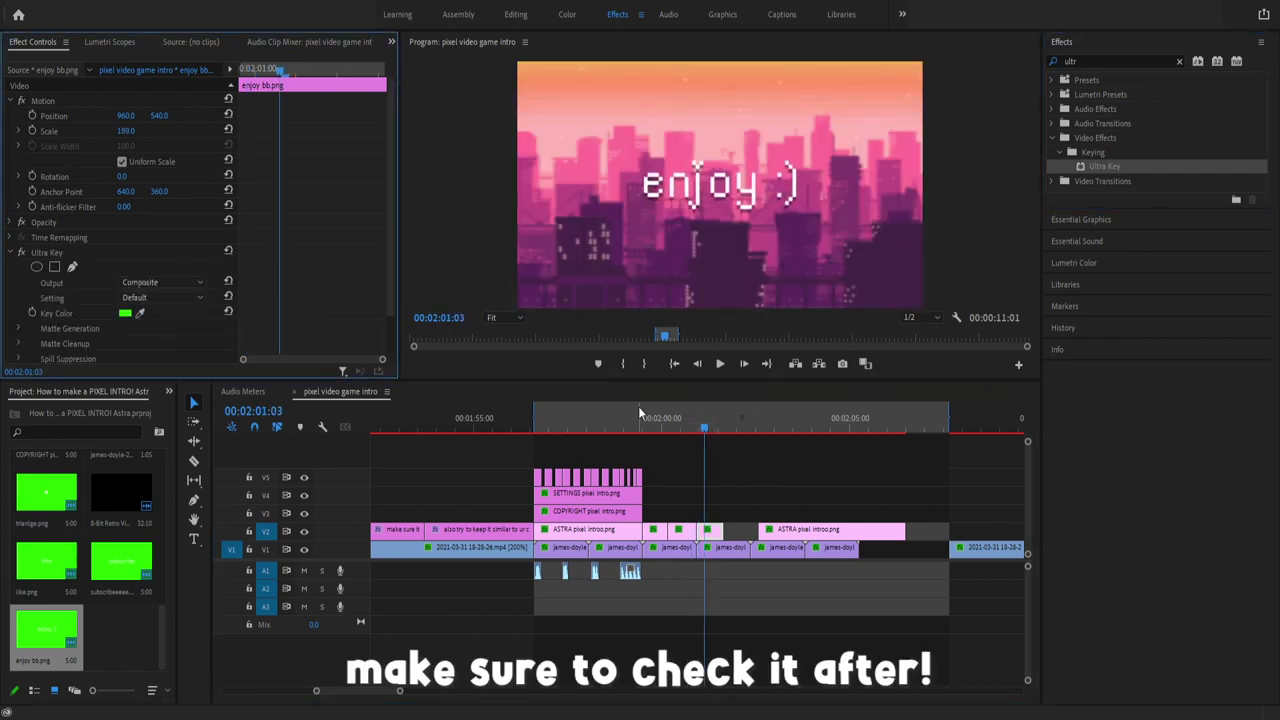
Step: Play the intro from its beginning to check the timing of the menu and text clips
left_click(620, 418)
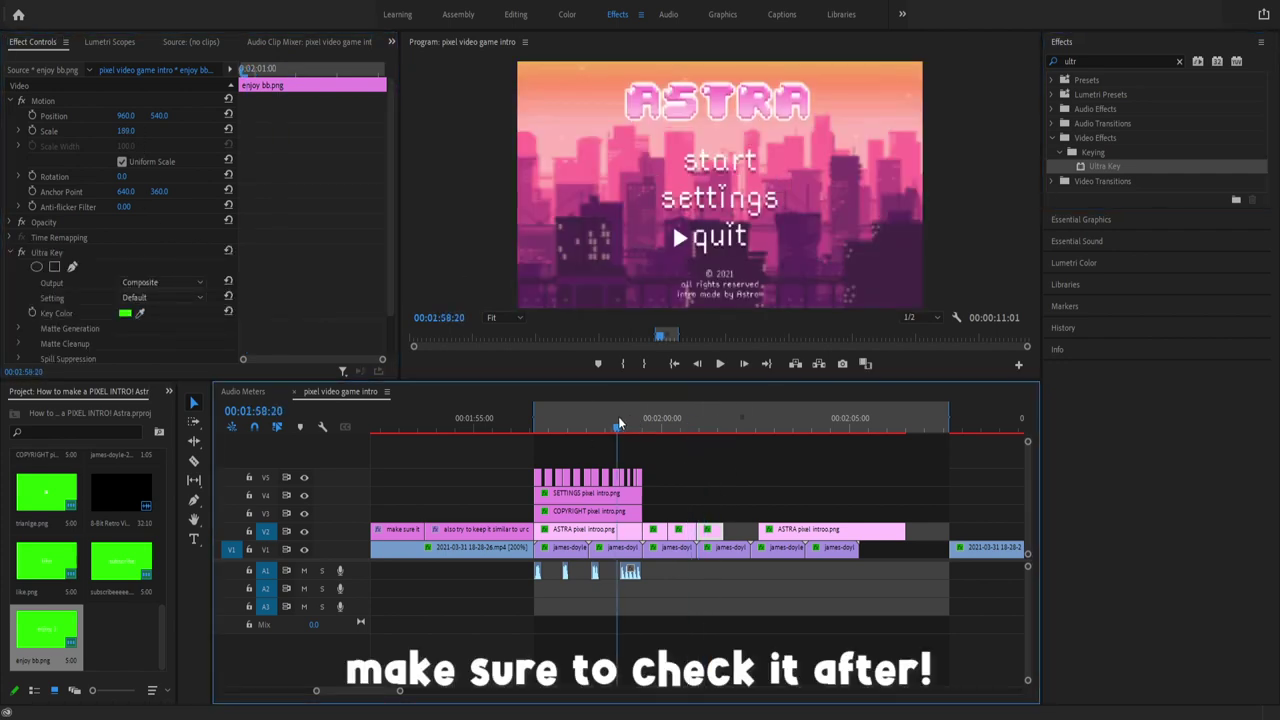
left_click_drag(621, 418, 537, 418)
left_click(719, 364)
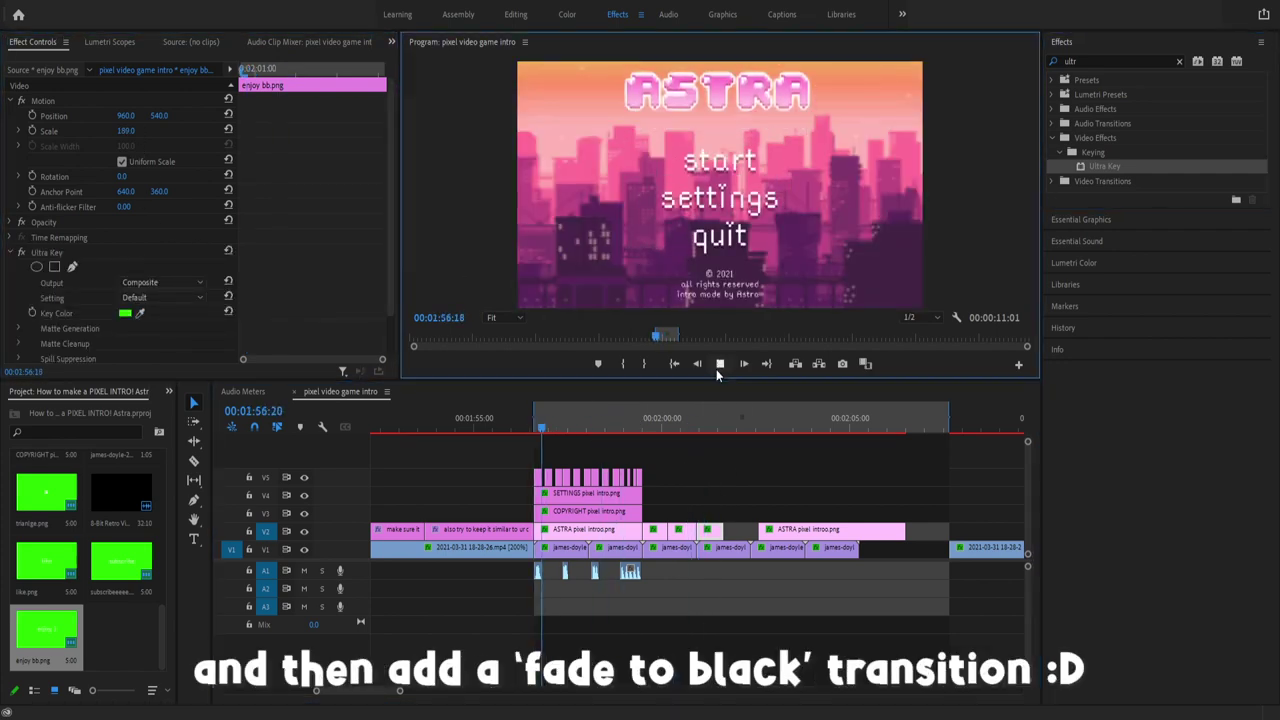
left_click(719, 364)
Step: Apply the Cinema Fade Out preset to the background clip beneath enjoy bb.png and scrub through the fade
left_click_drag(1117, 267, 653, 556)
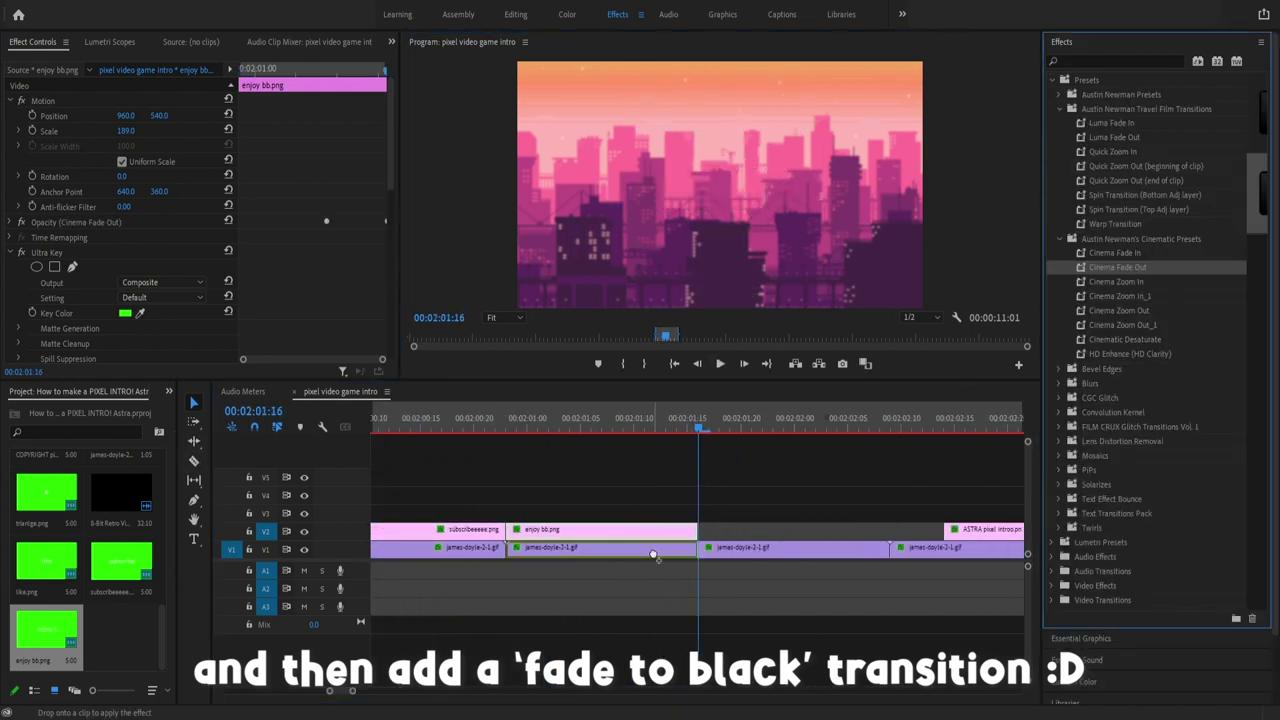
left_click(519, 425)
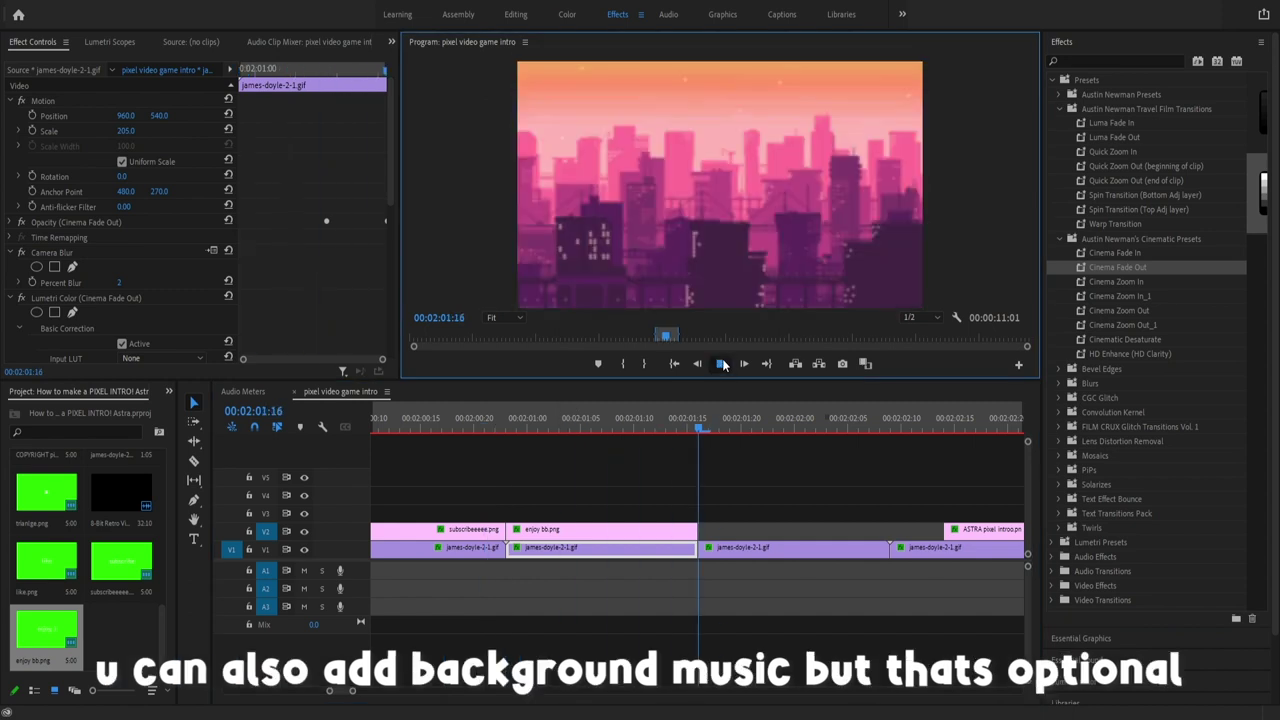
left_click_drag(616, 426, 620, 427)
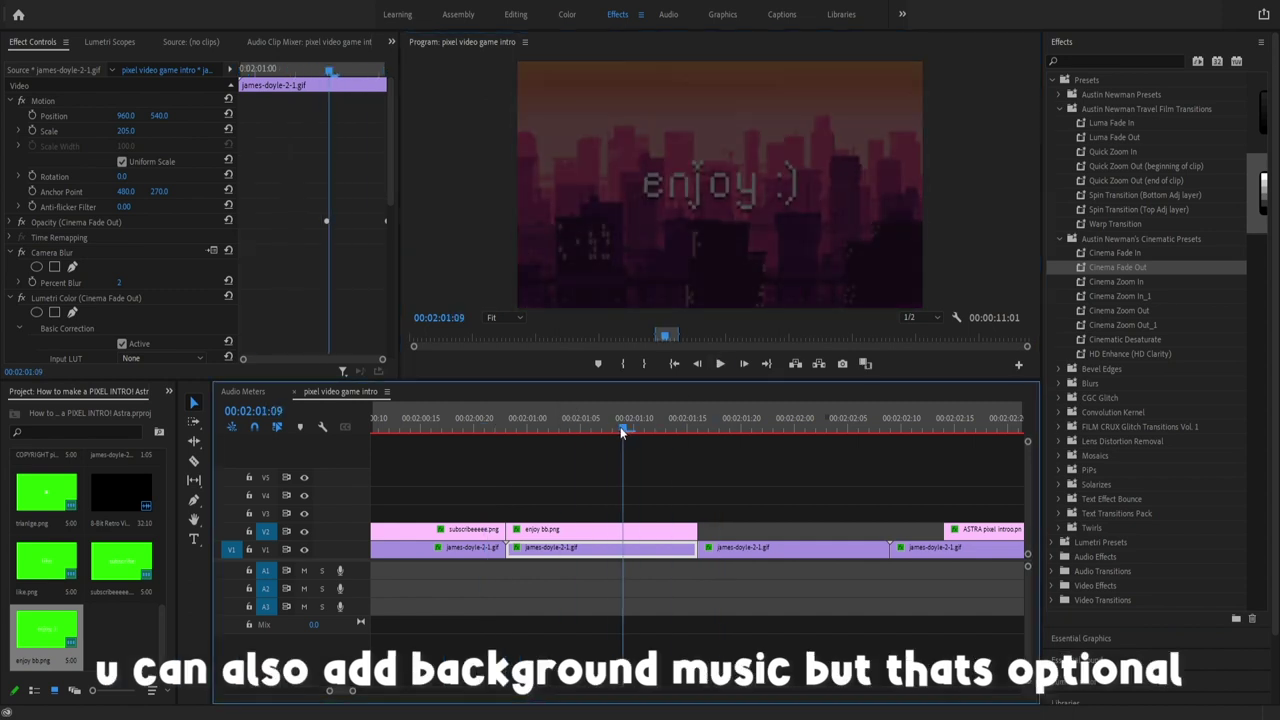